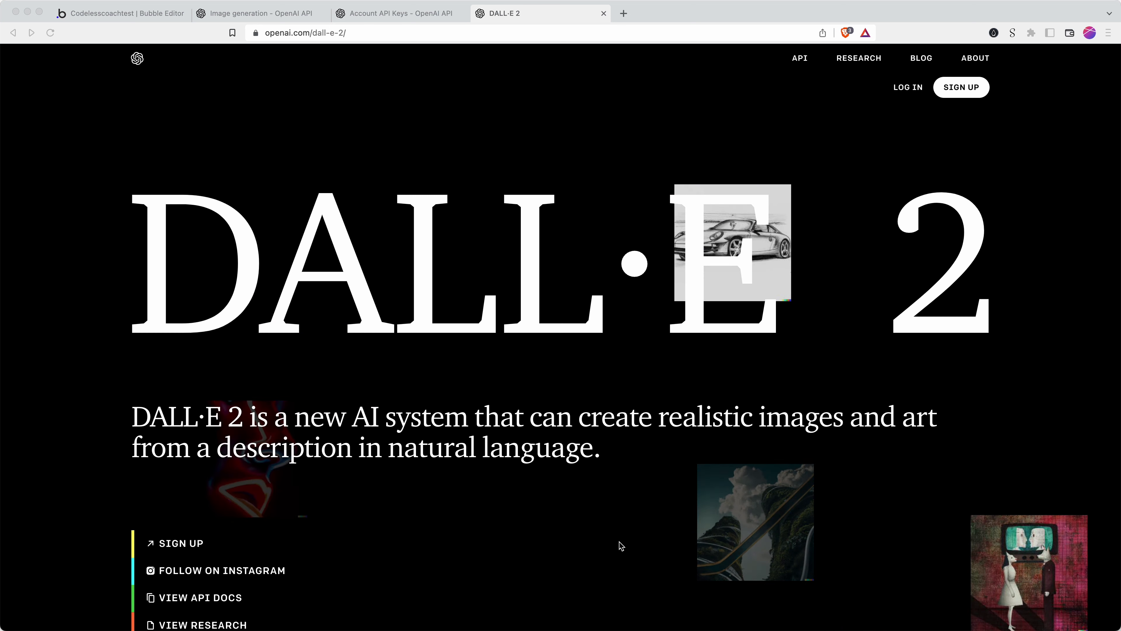
# - Switch to the Bubble editor and add a new API named DALL-E in the API Connector
pyautogui.click(147, 18)
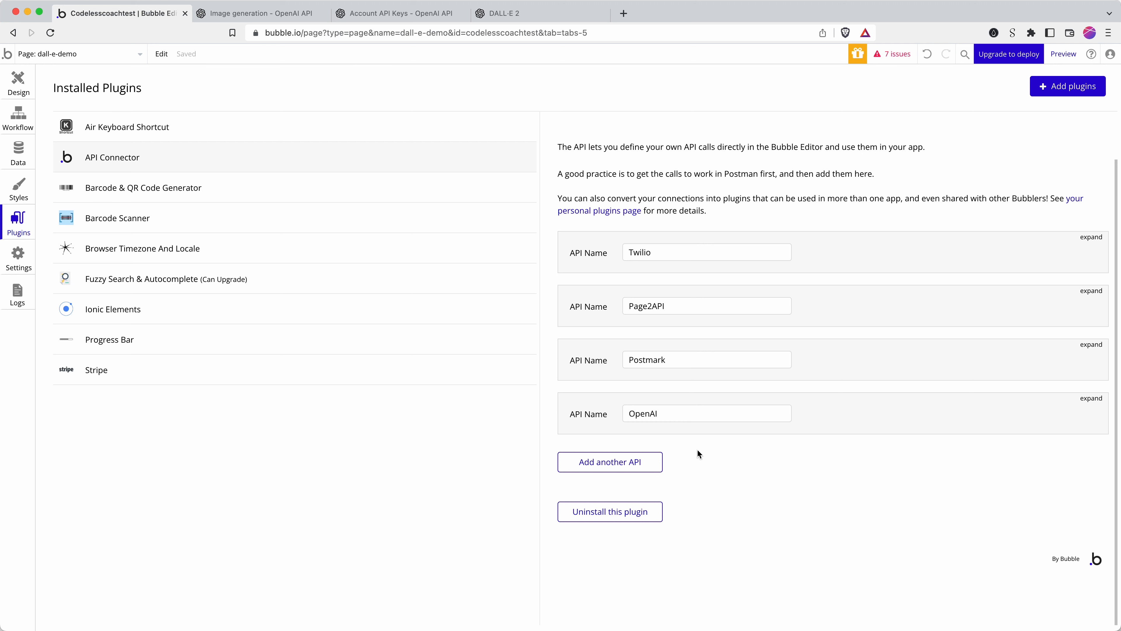
pyautogui.click(638, 469)
pyautogui.tripleClick(677, 469)
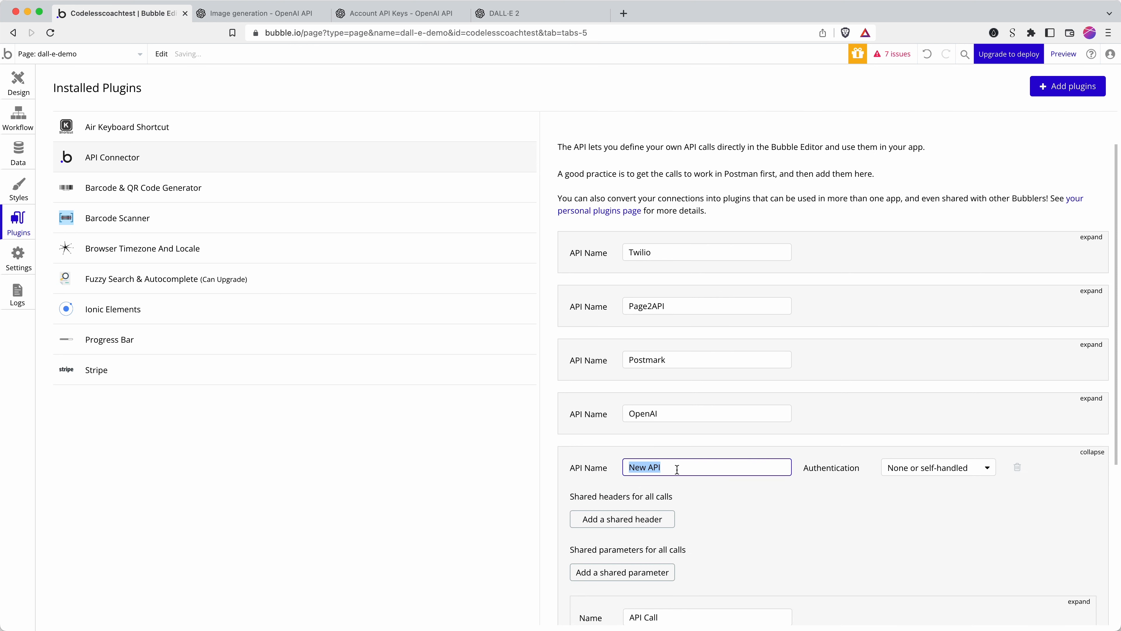
pyautogui.write('DALL-E')
pyautogui.scroll(-2, 932, 411)
pyautogui.scroll(-1, 926, 419)
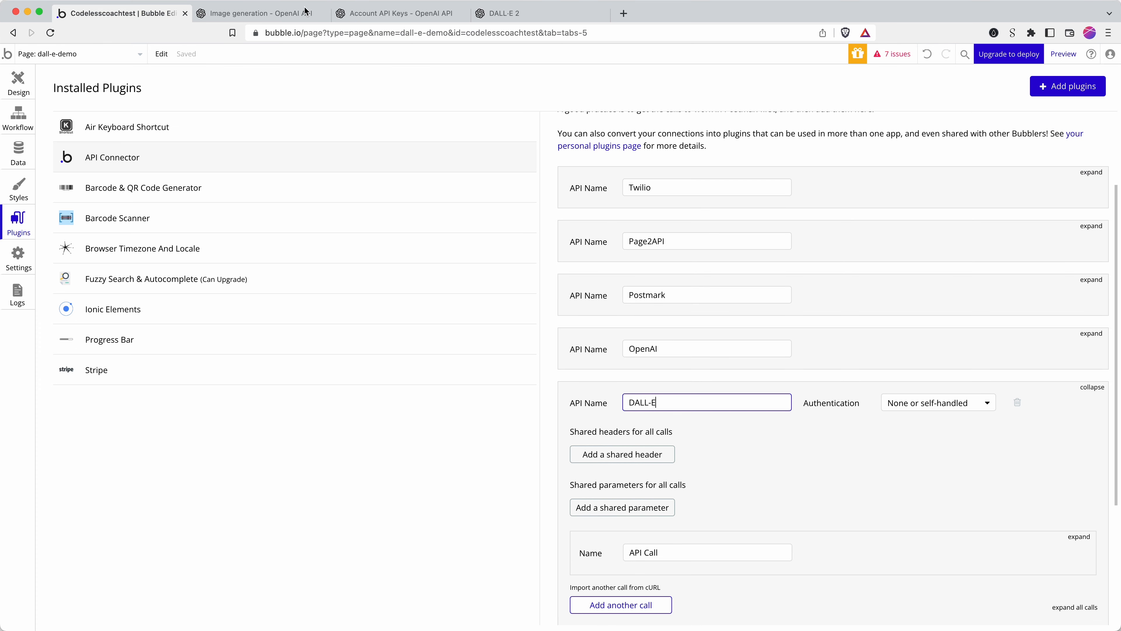
# - Copy the endpoint URL from the "Generate an image" curl example in the OpenAI image generation documentation
pyautogui.click(299, 14)
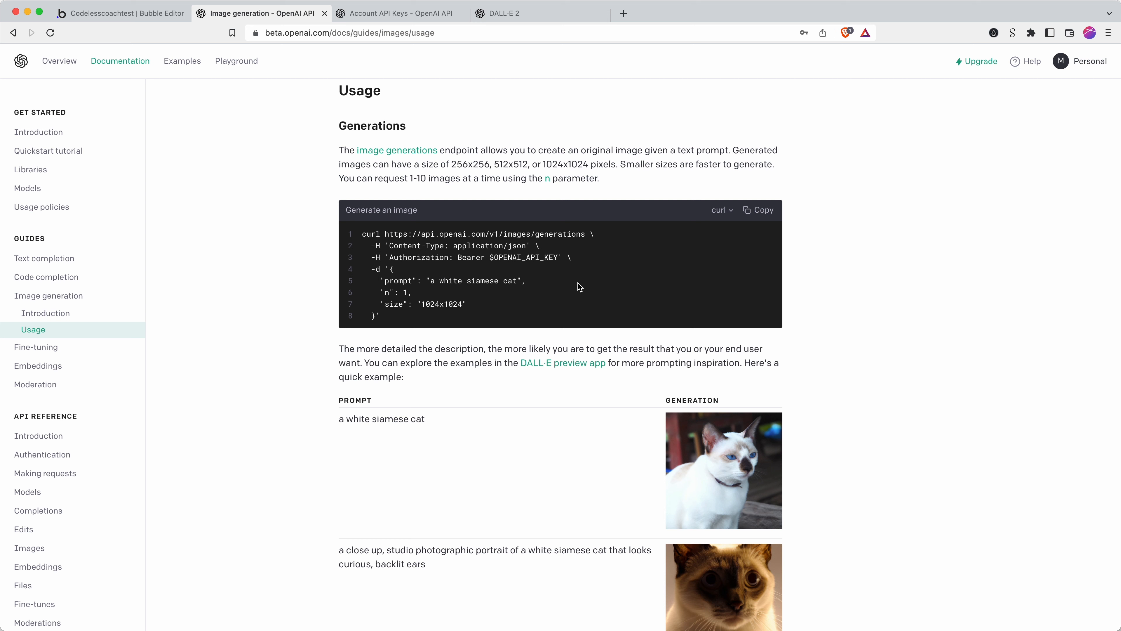
pyautogui.moveTo(385, 235); pyautogui.dragTo(584, 231)
pyautogui.press('super+c')
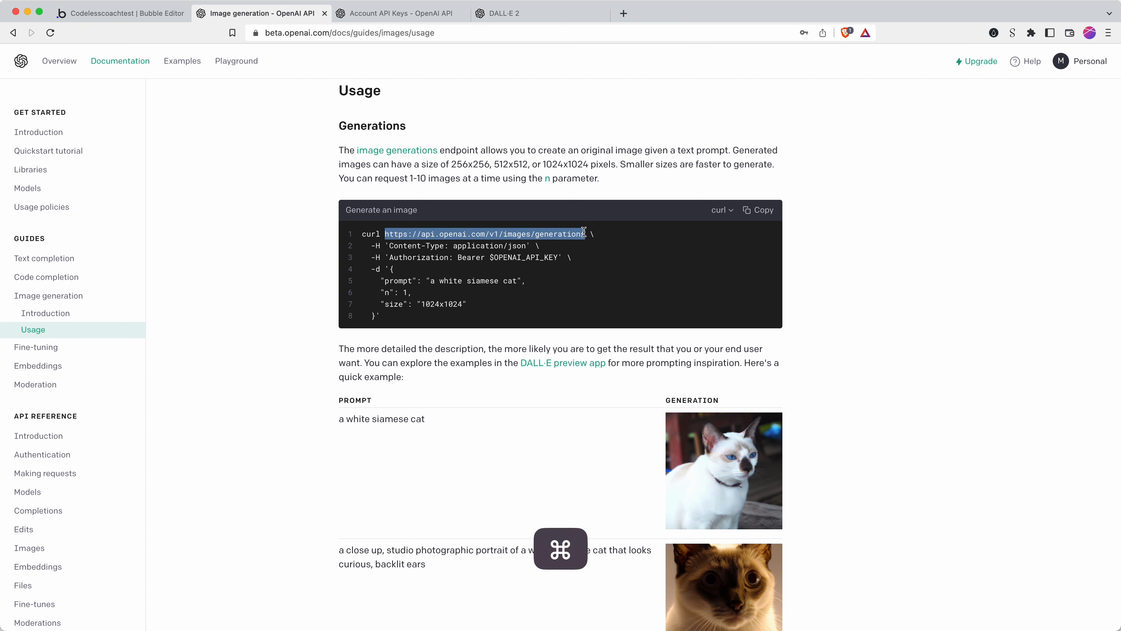
# - Back in Bubble, expand the DALL-E API's call and name it "Generate image"
pyautogui.click(129, 13)
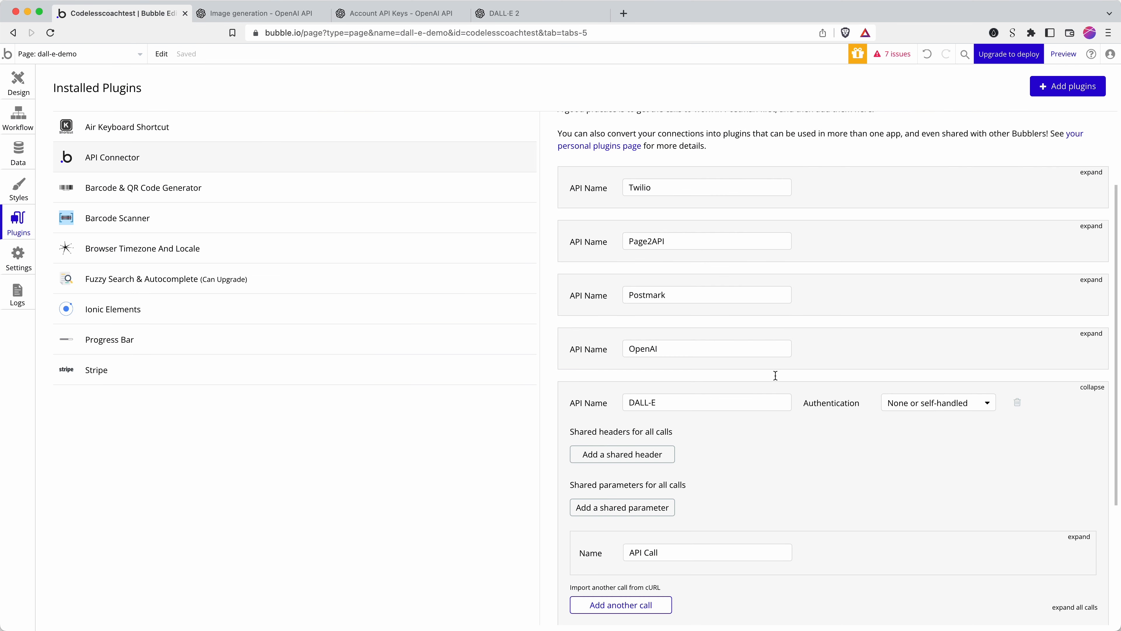
pyautogui.scroll(-1, 791, 398)
pyautogui.click(1078, 512)
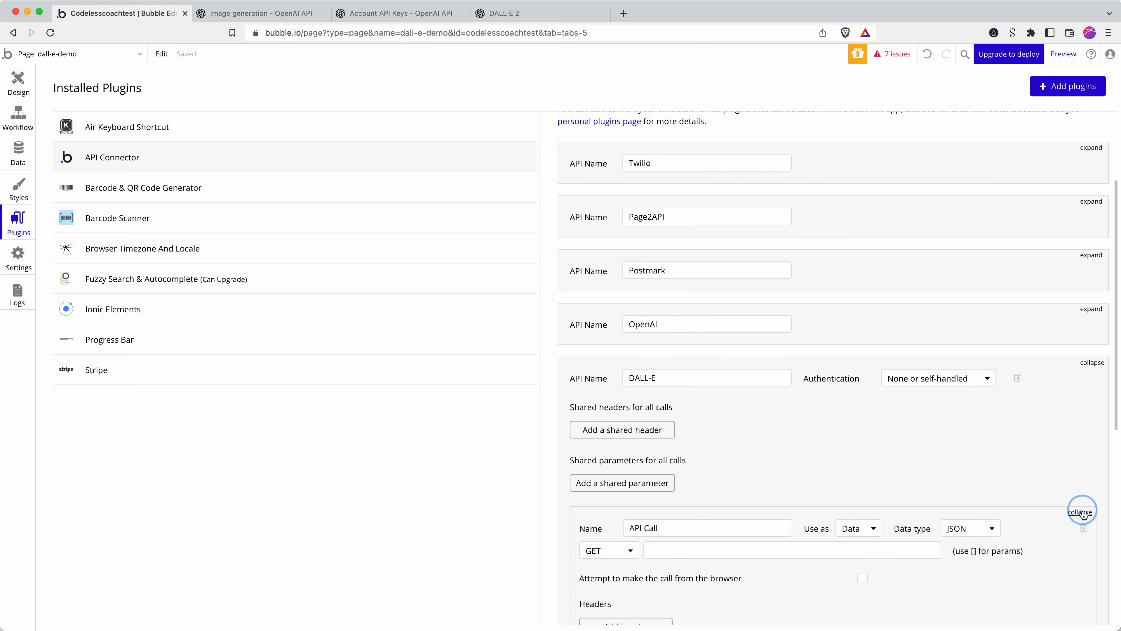
pyautogui.scroll(-4, 928, 485)
pyautogui.click(668, 356)
pyautogui.moveTo(685, 356); pyautogui.dragTo(630, 356)
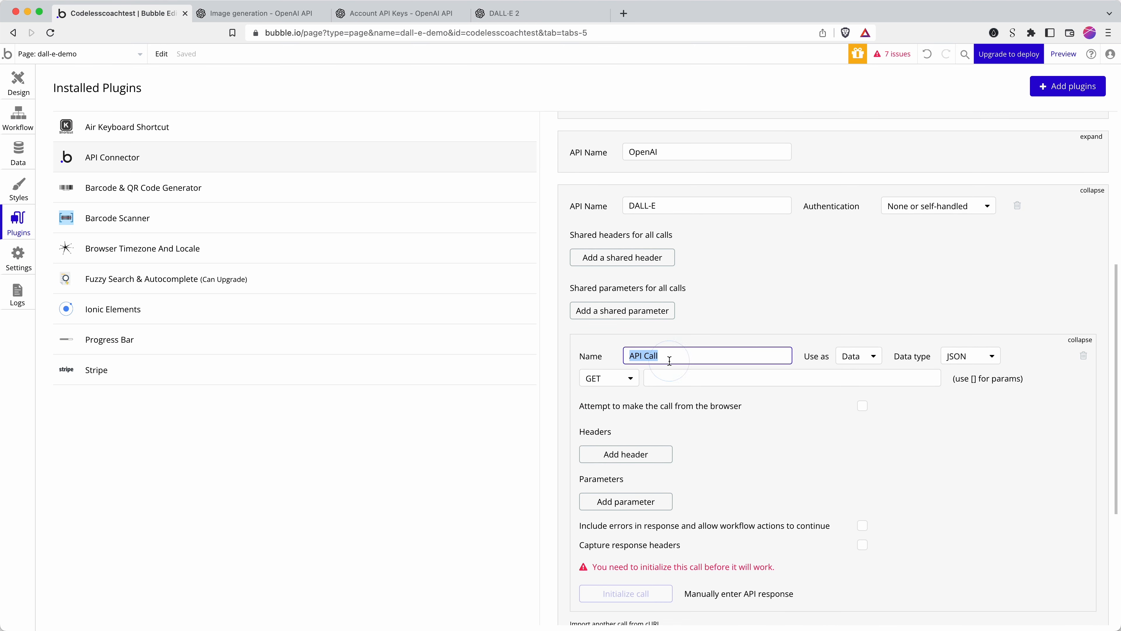
pyautogui.write('Generate image')
pyautogui.click(742, 371)
pyautogui.press('super+v')
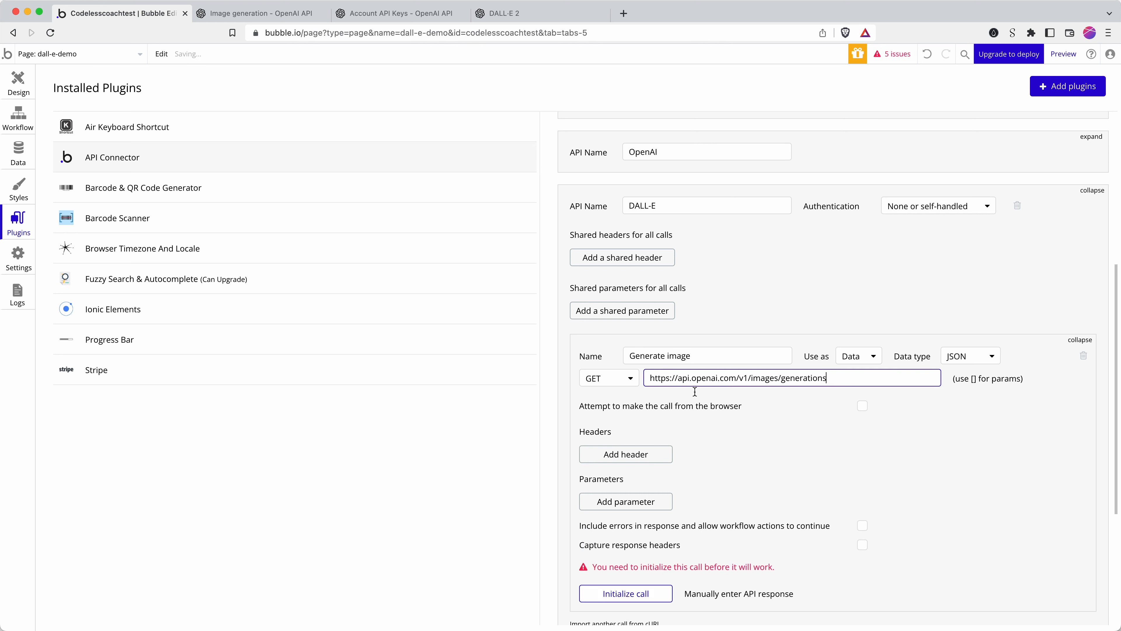
pyautogui.click(847, 357)
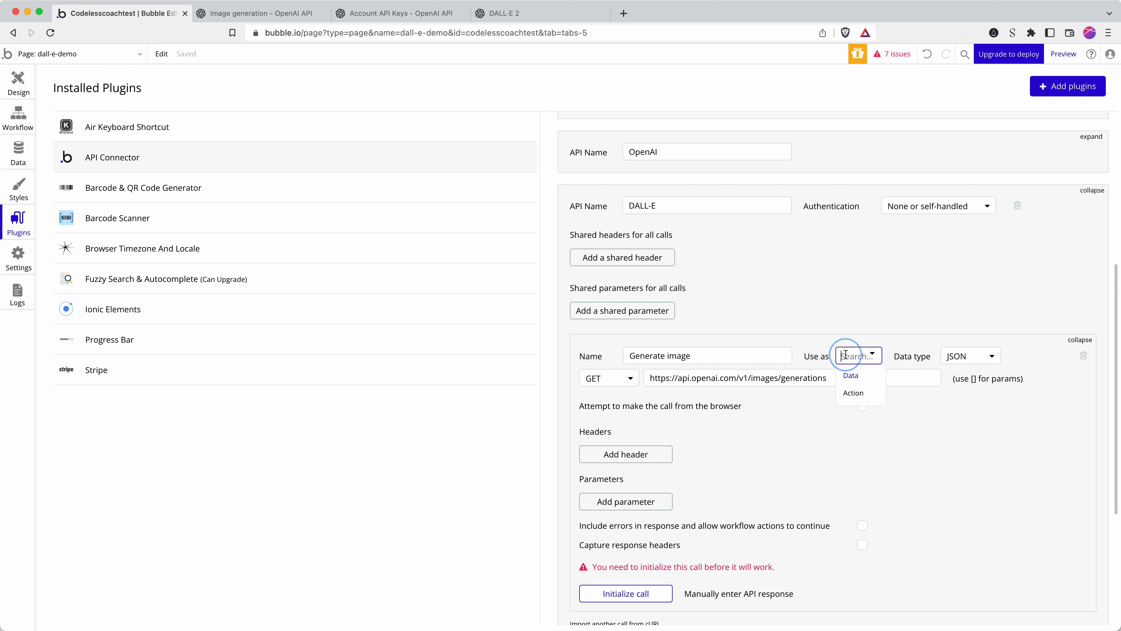
pyautogui.click(855, 394)
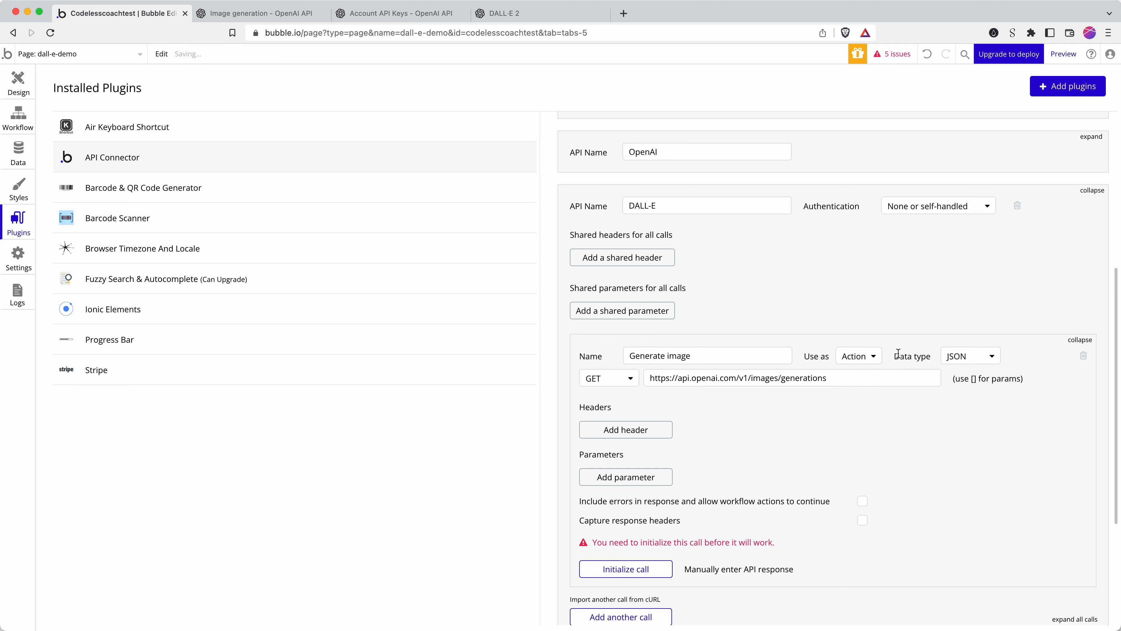
# - Add a shared header to the DALL-E API with the key Content-Type, copied from the OpenAI curl example
pyautogui.click(287, 13)
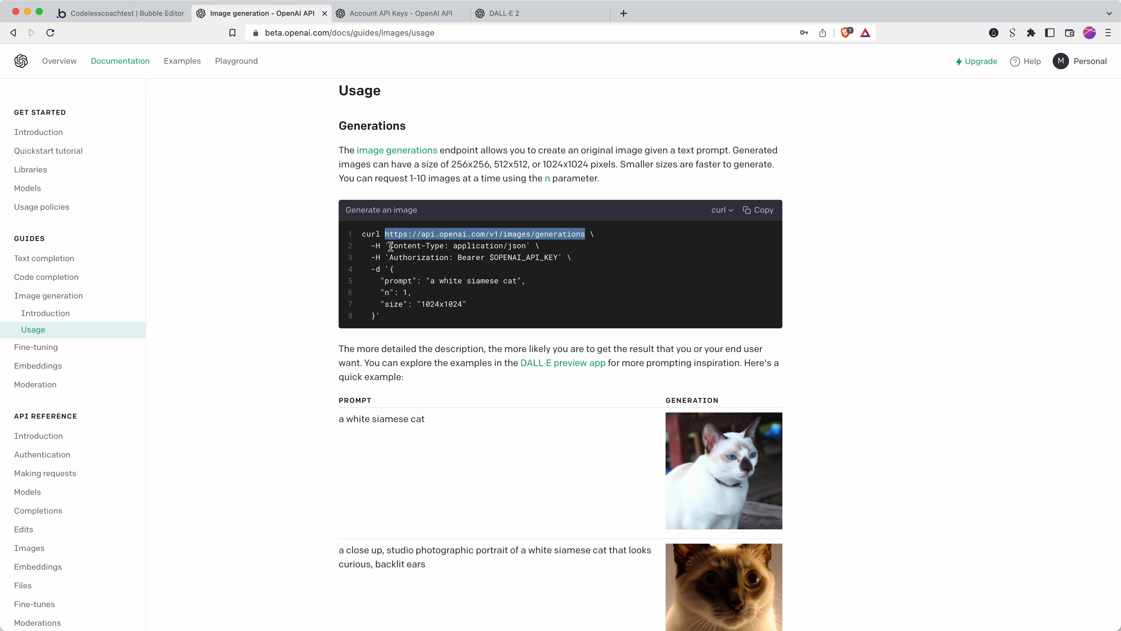
pyautogui.moveTo(390, 246); pyautogui.dragTo(444, 247)
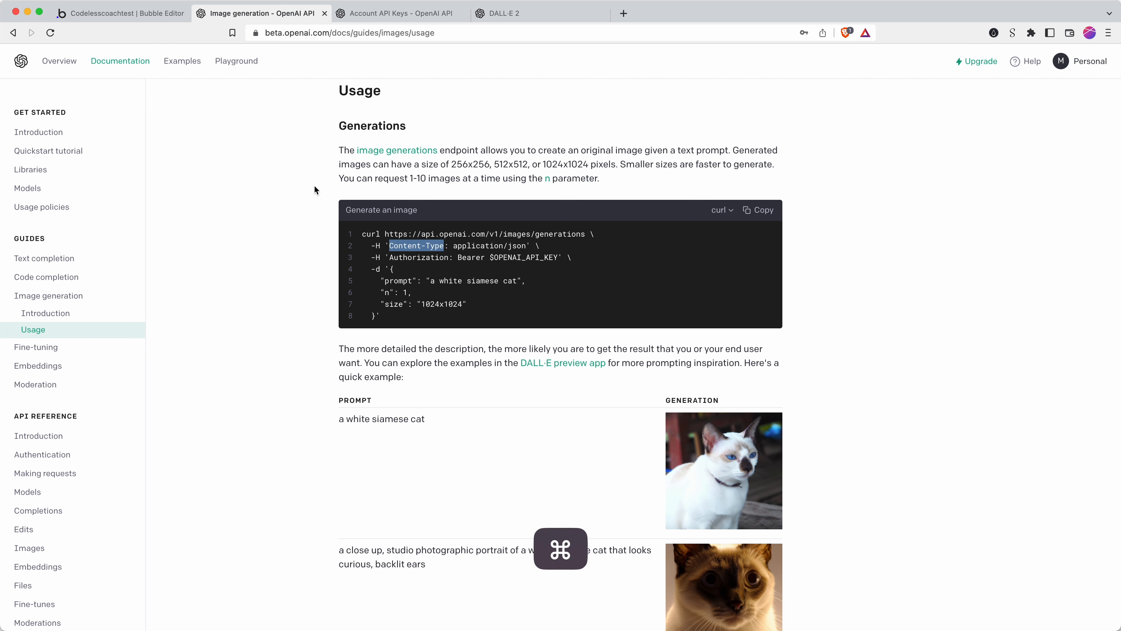
pyautogui.press('super+c')
pyautogui.click(86, 12)
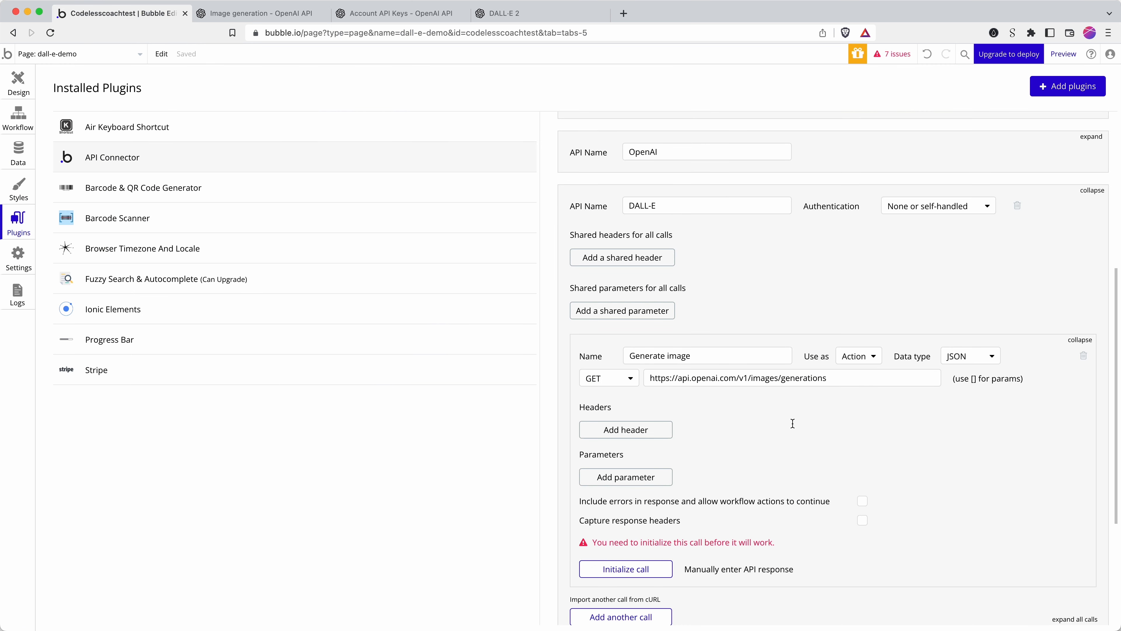
pyautogui.scroll(-1, 793, 424)
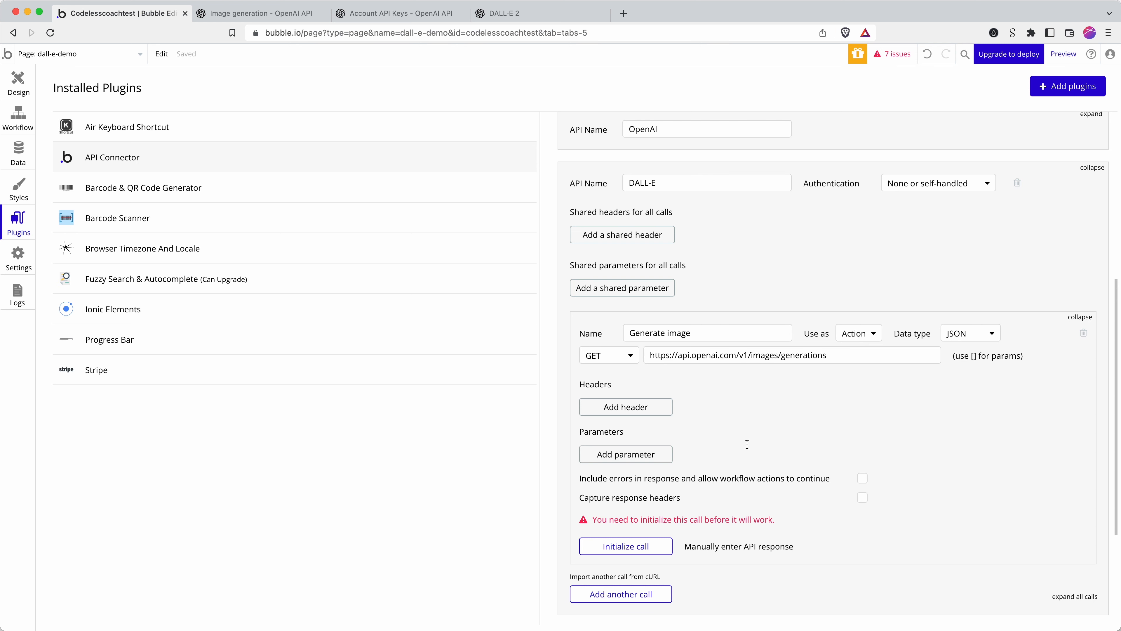
pyautogui.scroll(-1, 746, 443)
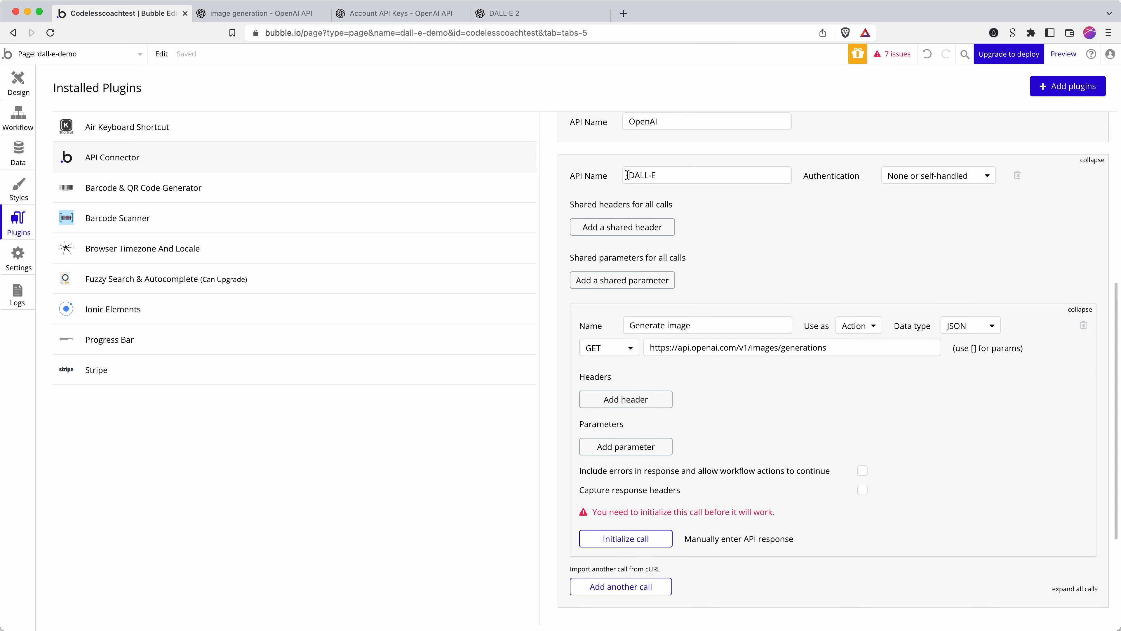
pyautogui.click(603, 227)
pyautogui.click(654, 222)
pyautogui.press('super+v')
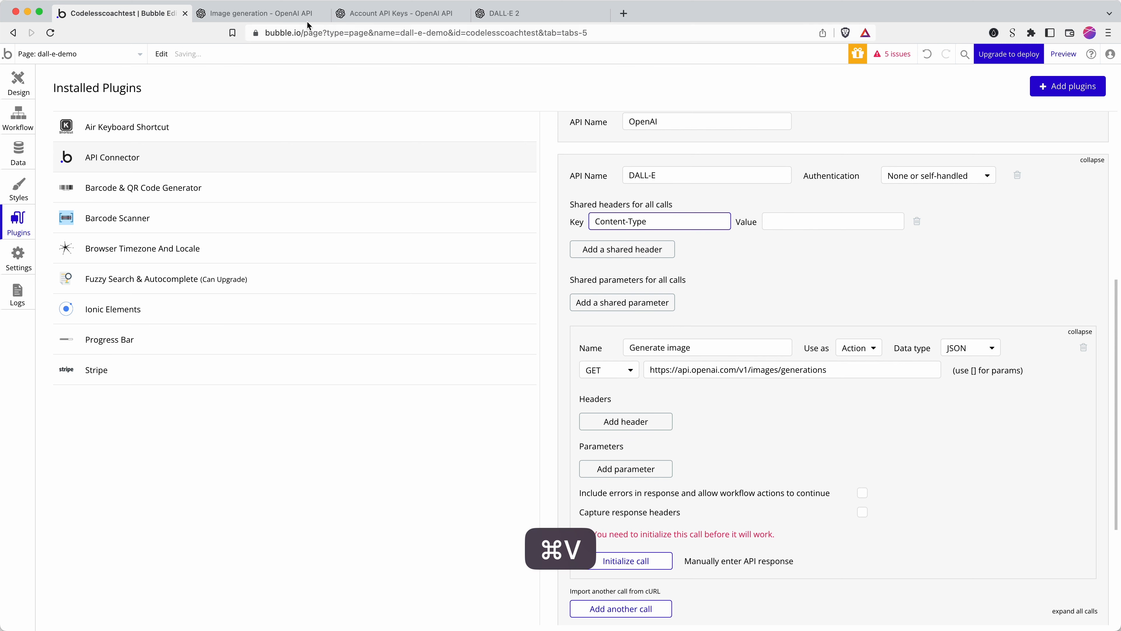
# - Set the Content-Type header's value to application/json, copied from the OpenAI curl example
pyautogui.click(283, 14)
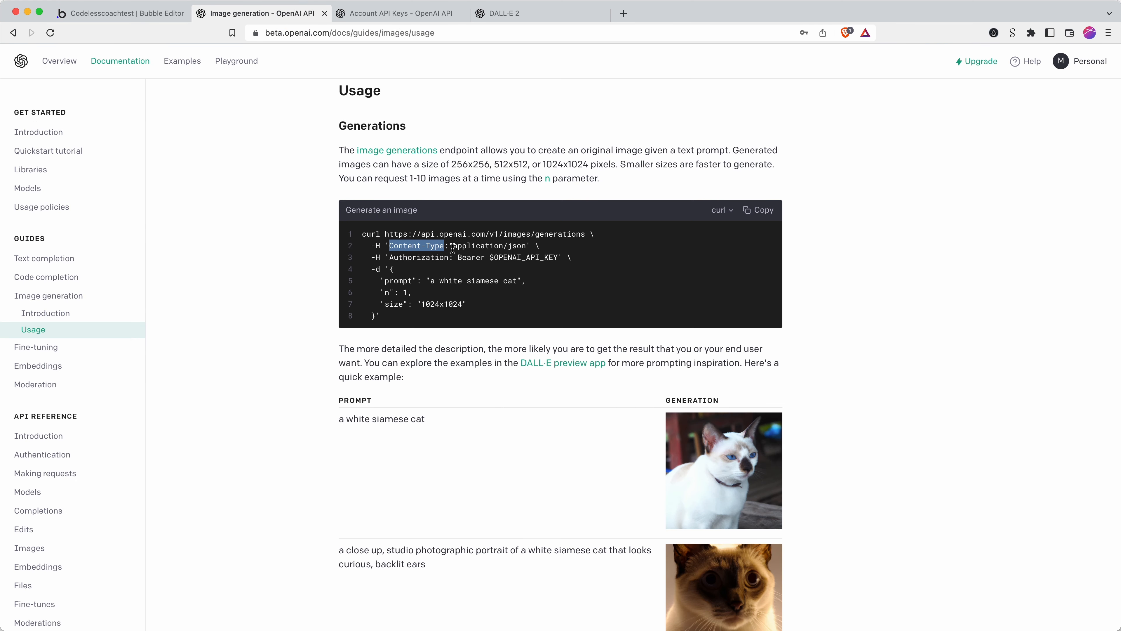
pyautogui.moveTo(453, 246); pyautogui.dragTo(527, 247)
pyautogui.press('super+c')
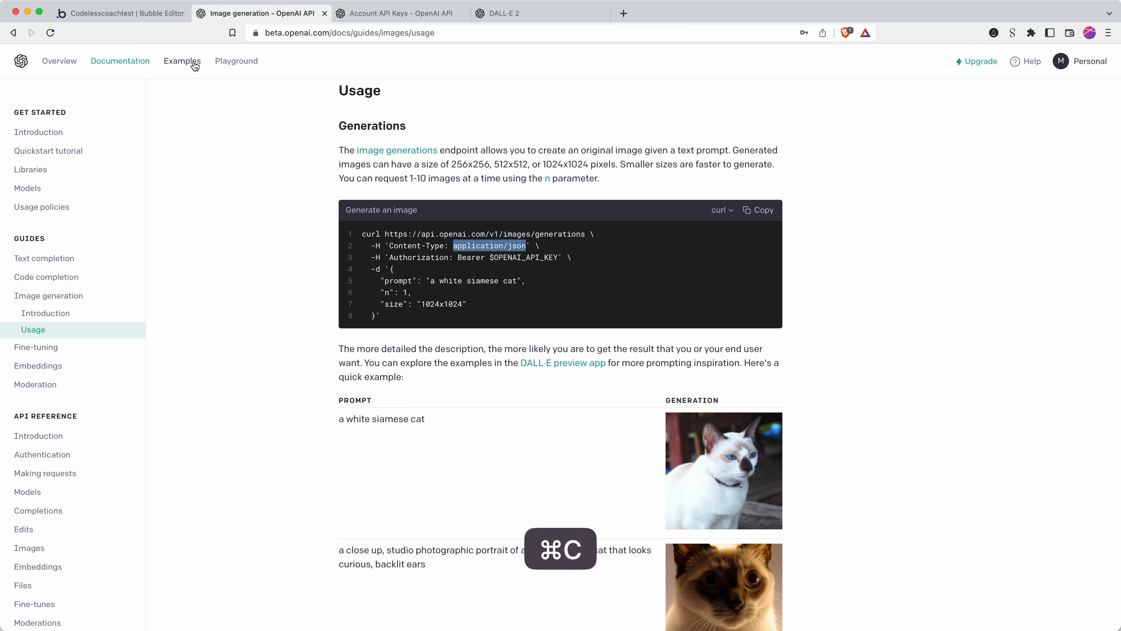
pyautogui.click(133, 13)
pyautogui.click(841, 221)
pyautogui.press('super+v')
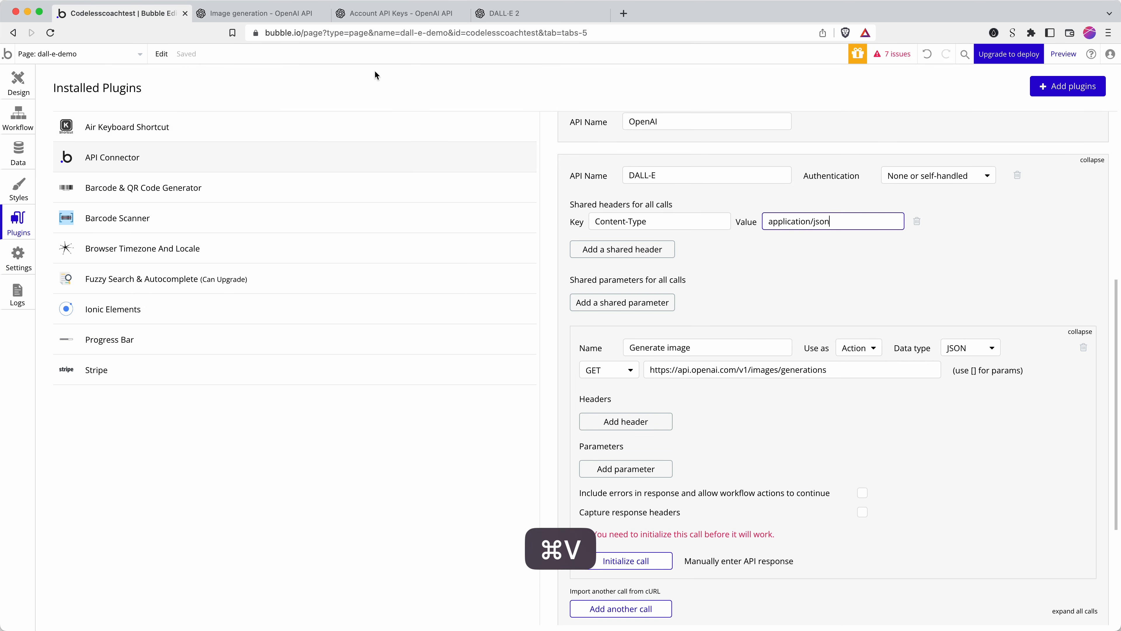
# - Add a second shared header with the key Authorization, copied from the OpenAI curl example
pyautogui.click(291, 13)
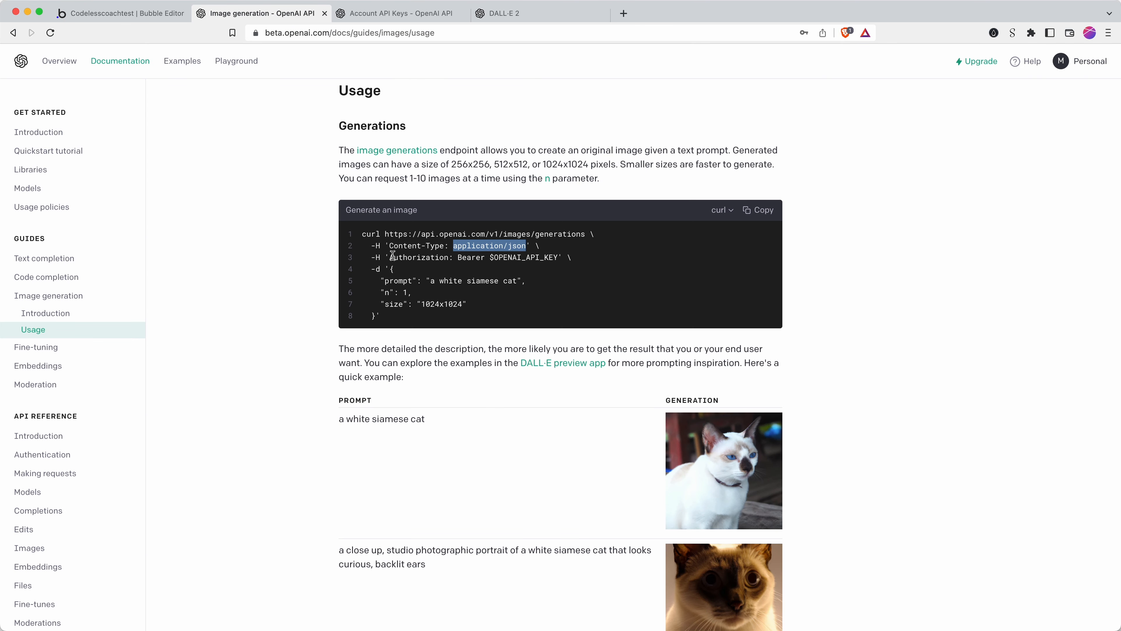
pyautogui.moveTo(390, 257); pyautogui.dragTo(449, 257)
pyautogui.press('super+c')
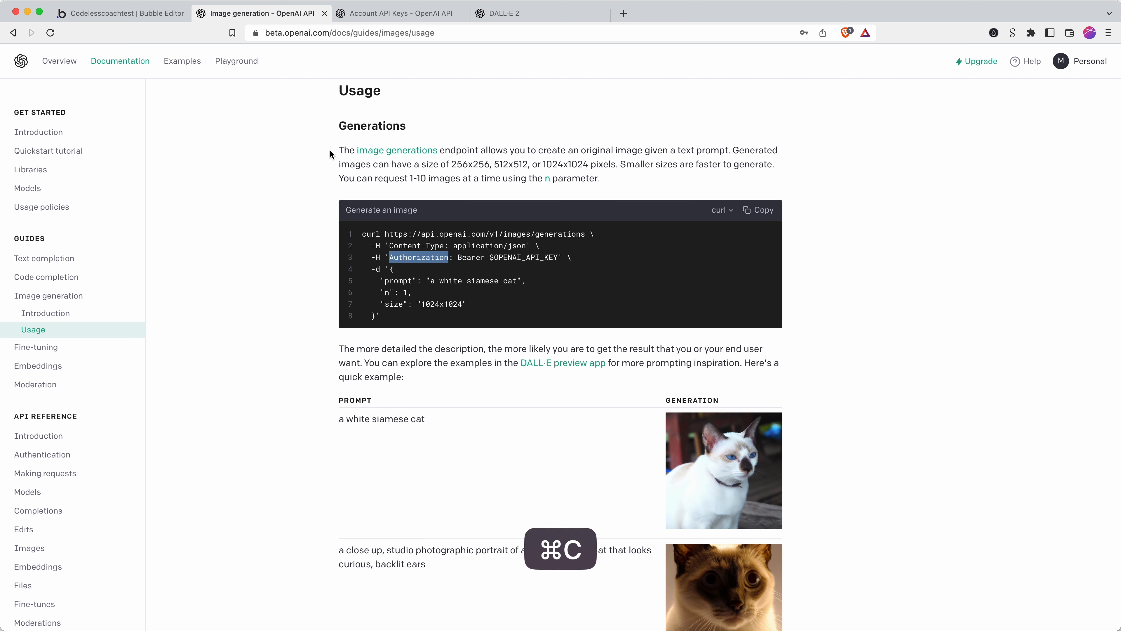
pyautogui.click(152, 14)
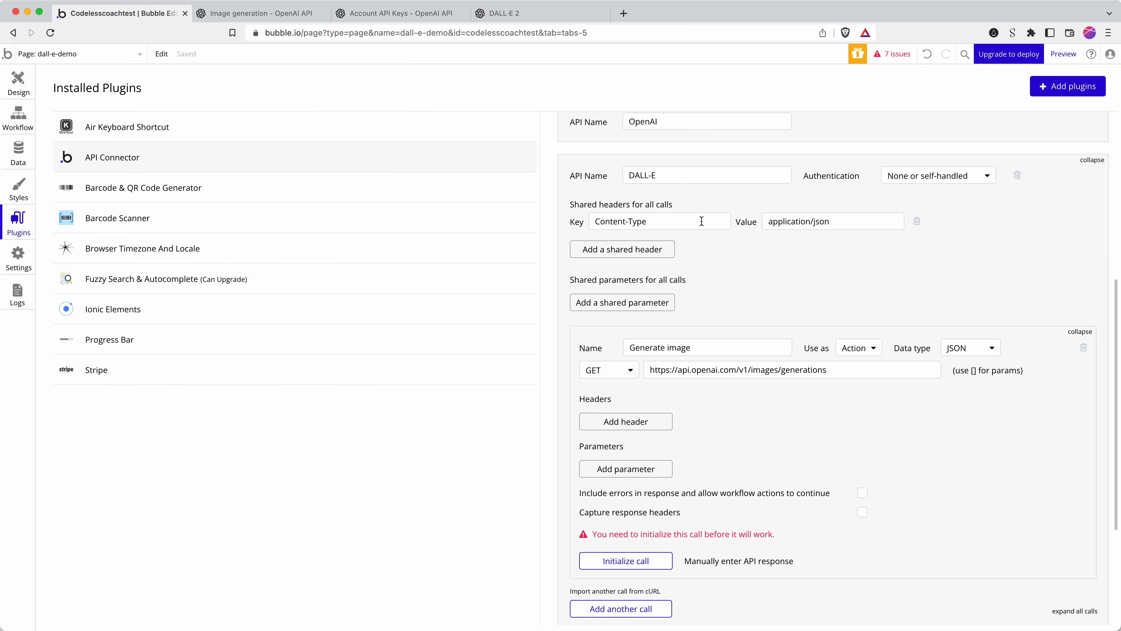
pyautogui.click(658, 251)
pyautogui.press('super+v')
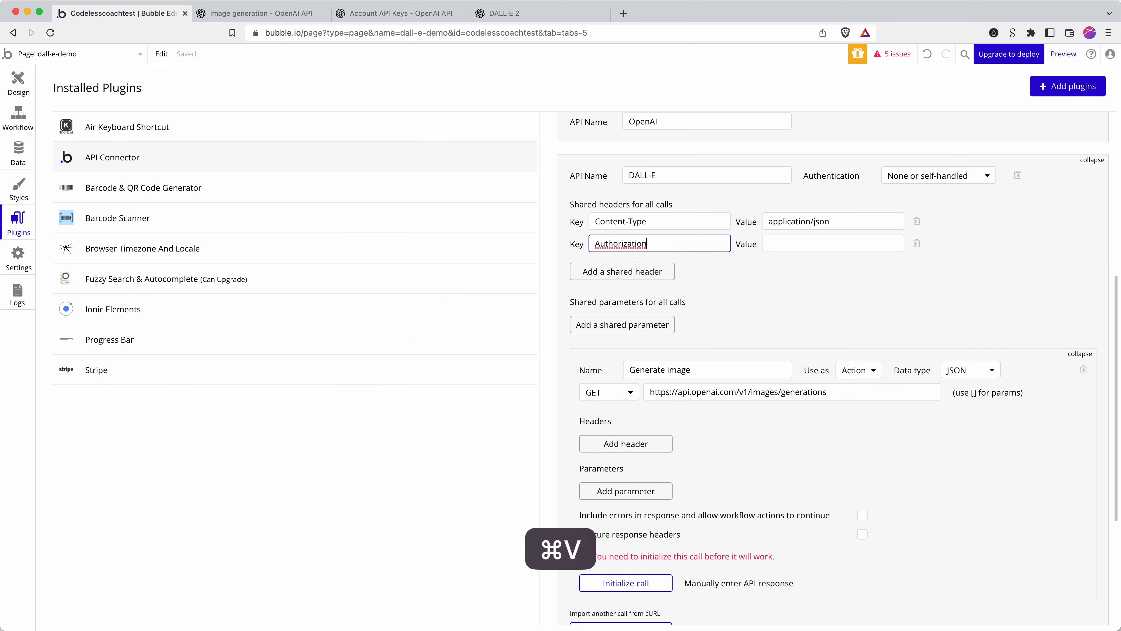
# - Copy the JSON body containing prompt, n and size from the image generation curl example in the OpenAI documentation
pyautogui.click(229, 14)
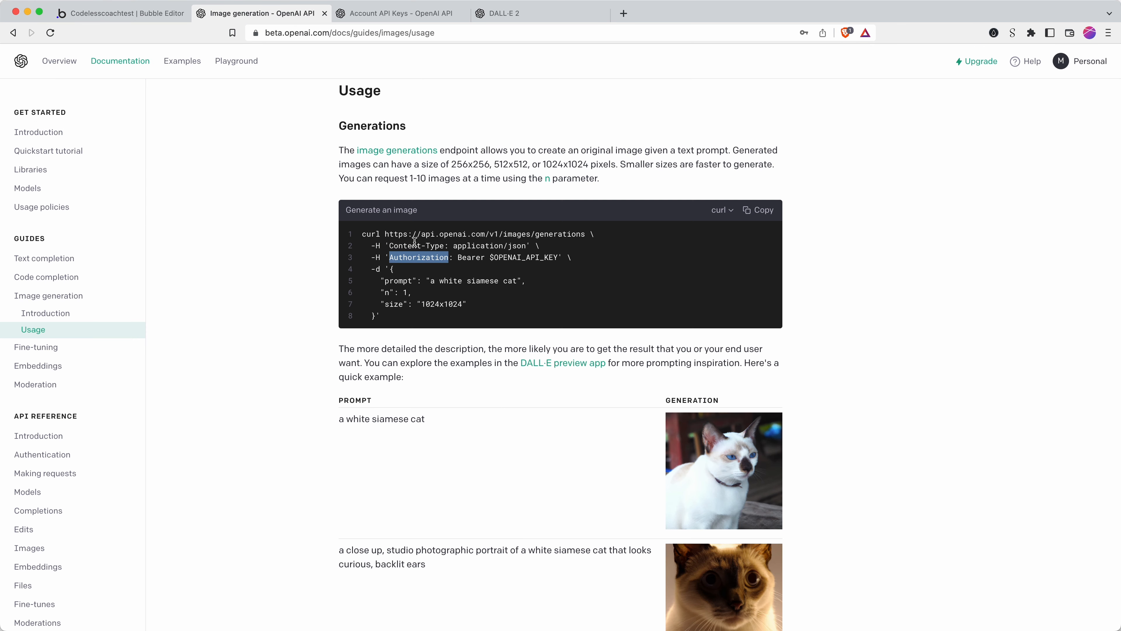
pyautogui.click(365, 243)
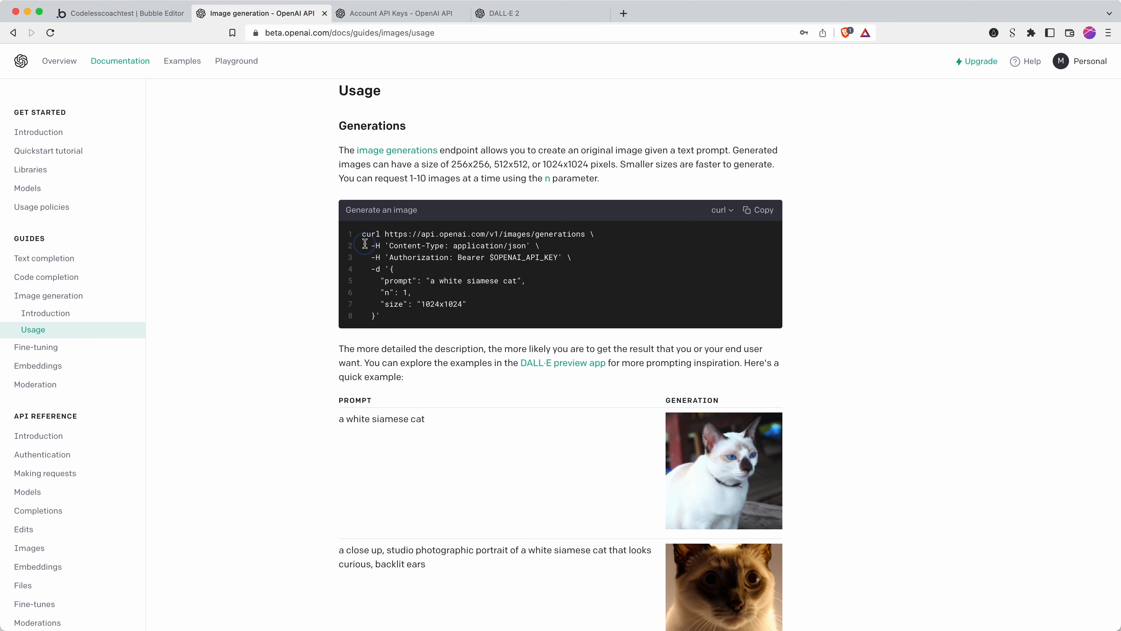
pyautogui.moveTo(364, 243); pyautogui.dragTo(563, 257)
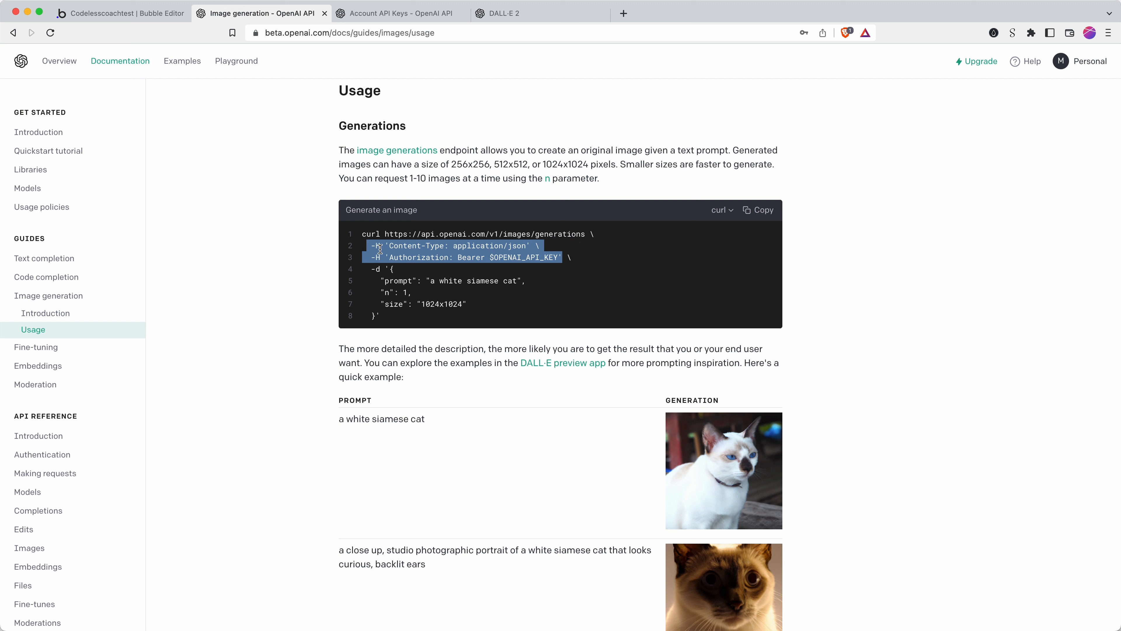
pyautogui.click(378, 266)
pyautogui.moveTo(379, 267); pyautogui.dragTo(377, 313)
pyautogui.click(408, 283)
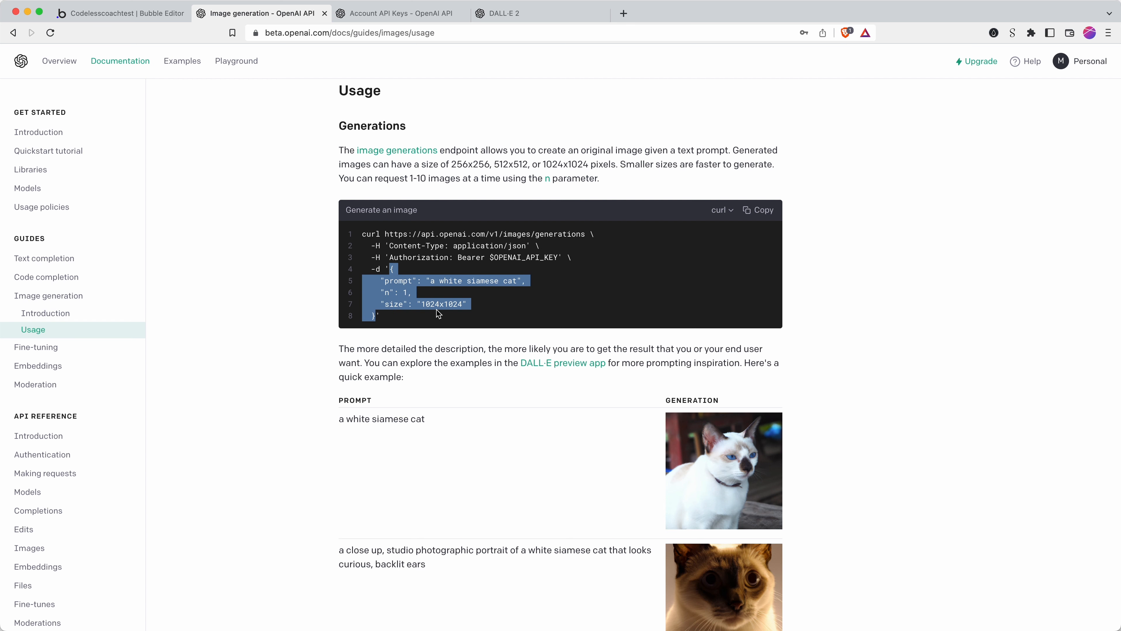
pyautogui.press('super+c')
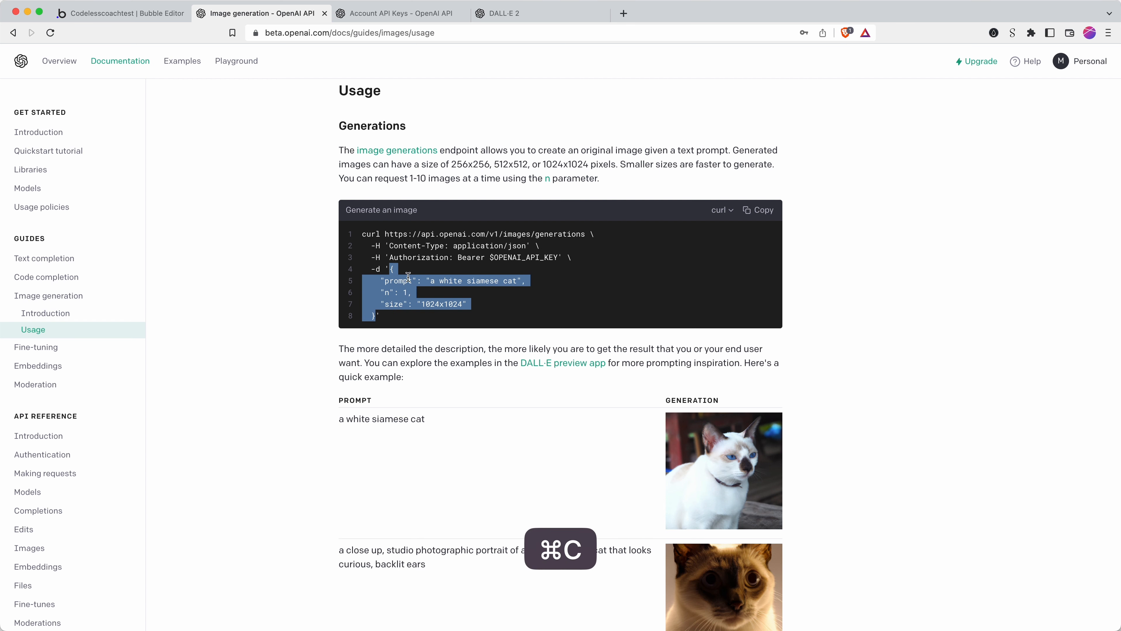
# - Return to Bubble and set the Generate image call's request method to POST
pyautogui.click(155, 17)
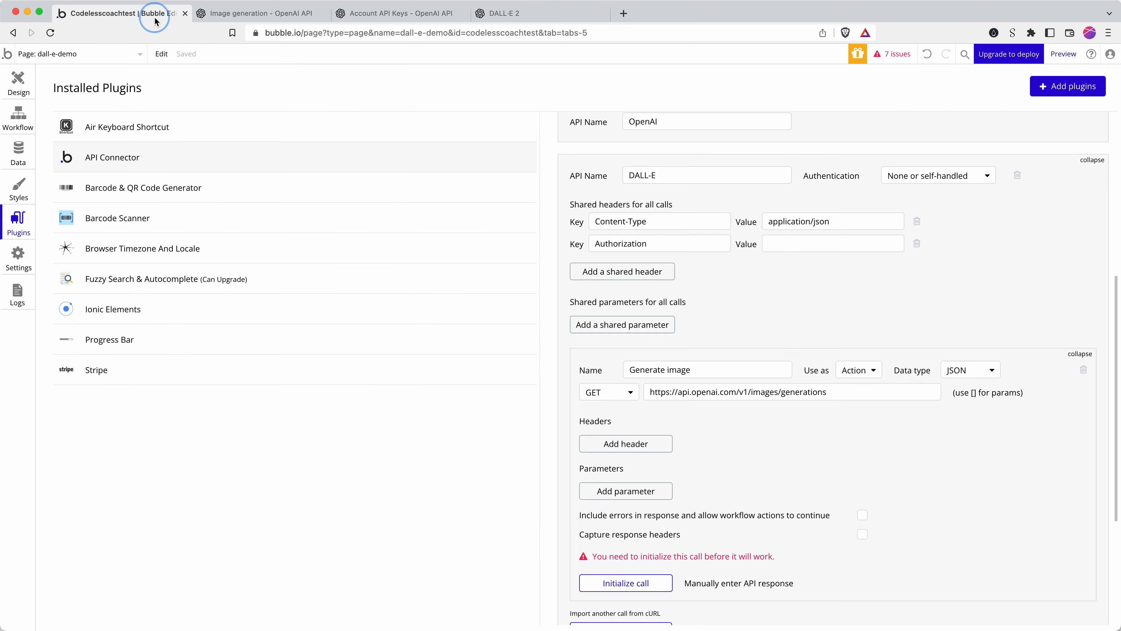
pyautogui.scroll(-2, 681, 507)
pyautogui.click(611, 345)
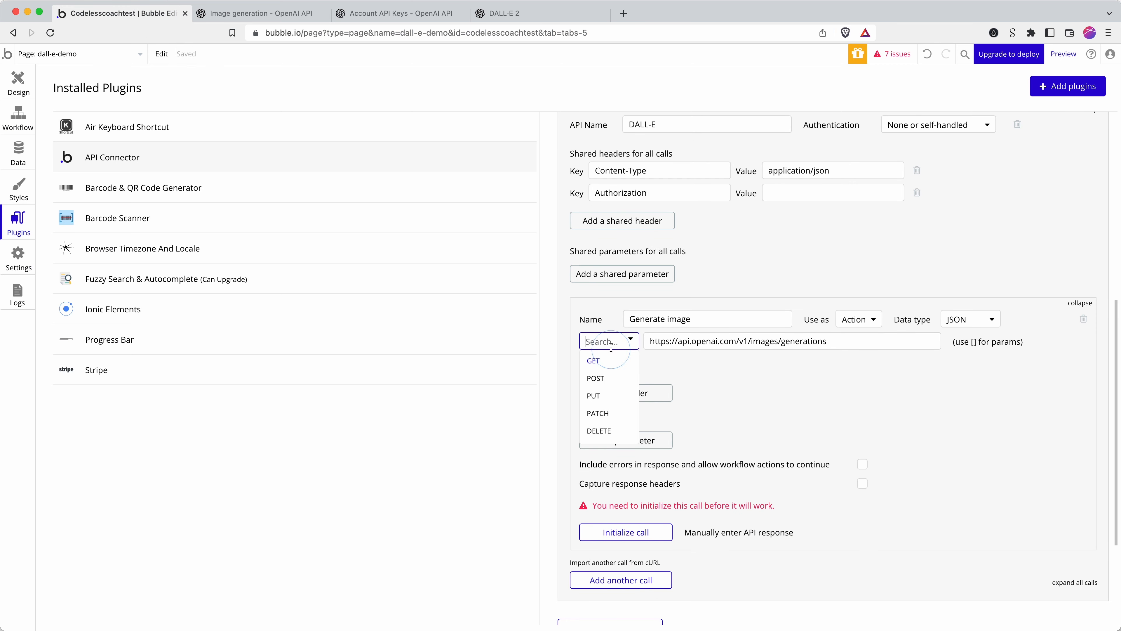
pyautogui.click(615, 380)
# - Paste the copied JSON with prompt, n and size into the Generate image call's body
pyautogui.click(683, 521)
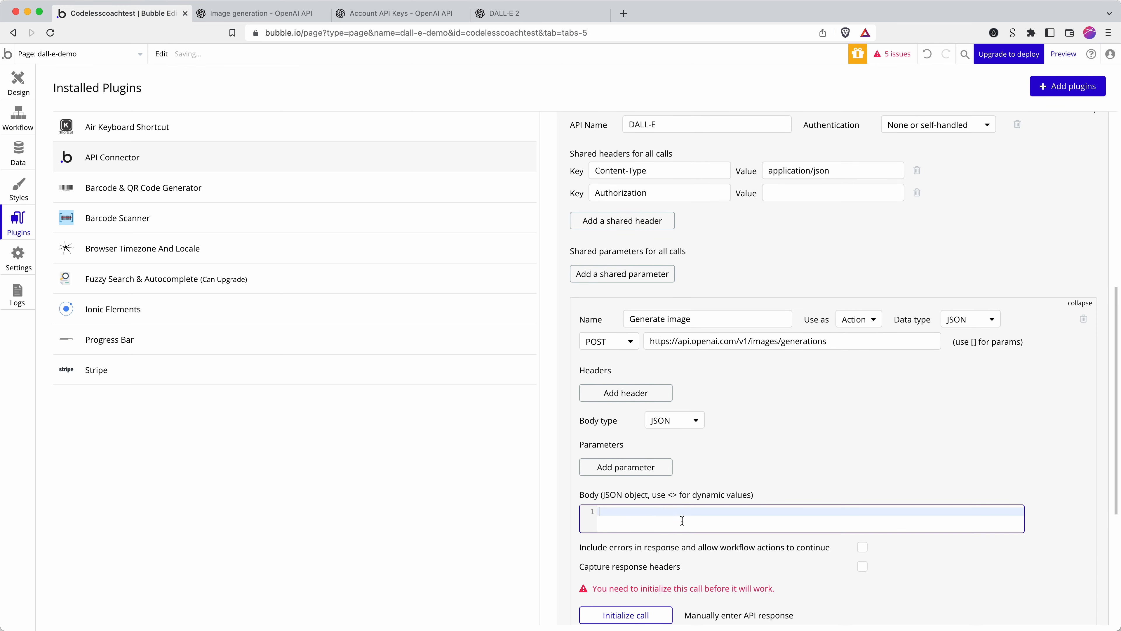
pyautogui.press('super+v')
pyautogui.scroll(-2, 714, 512)
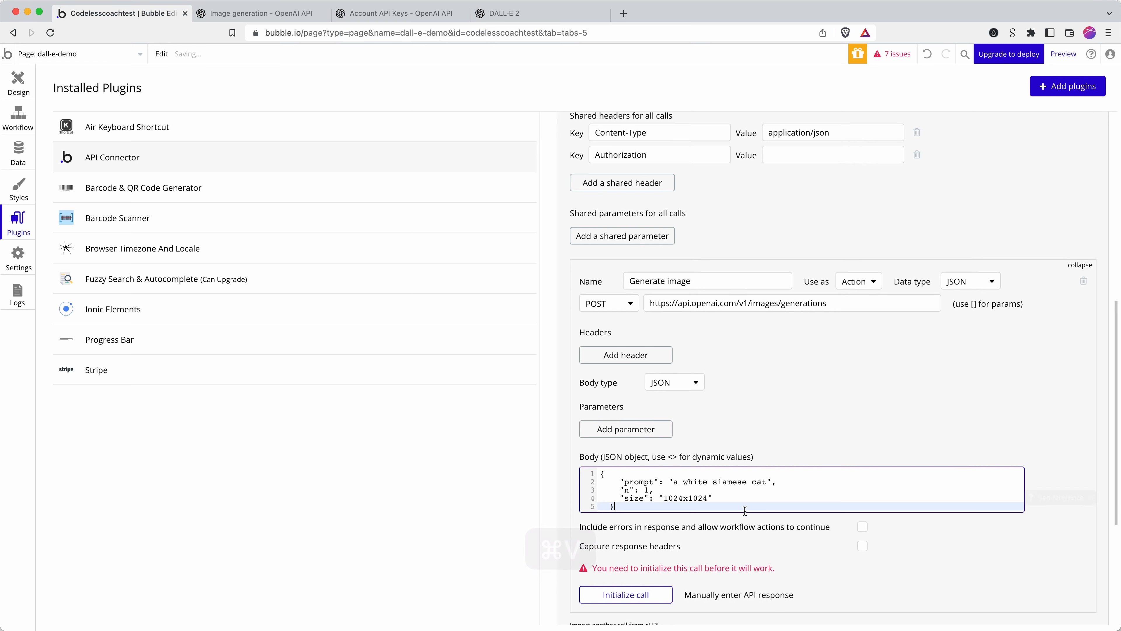
pyautogui.scroll(-3, 691, 475)
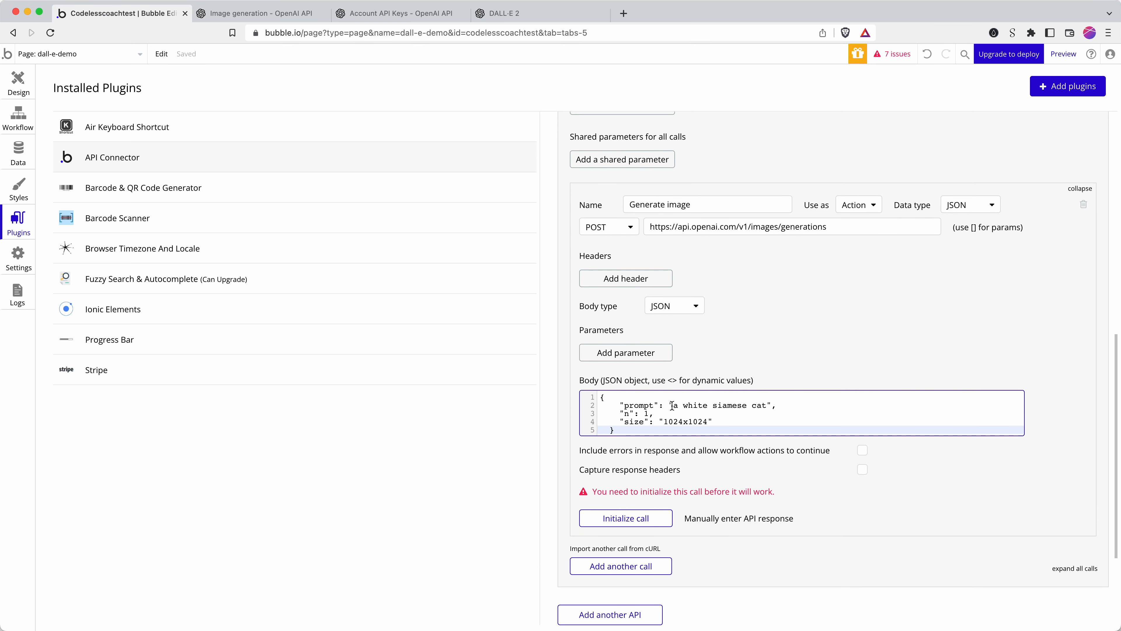
# - Replace the sample prompt text in the JSON body with the dynamic value <prompt> and make the prompt parameter non-private
pyautogui.moveTo(672, 405); pyautogui.dragTo(767, 399)
pyautogui.write(',p')
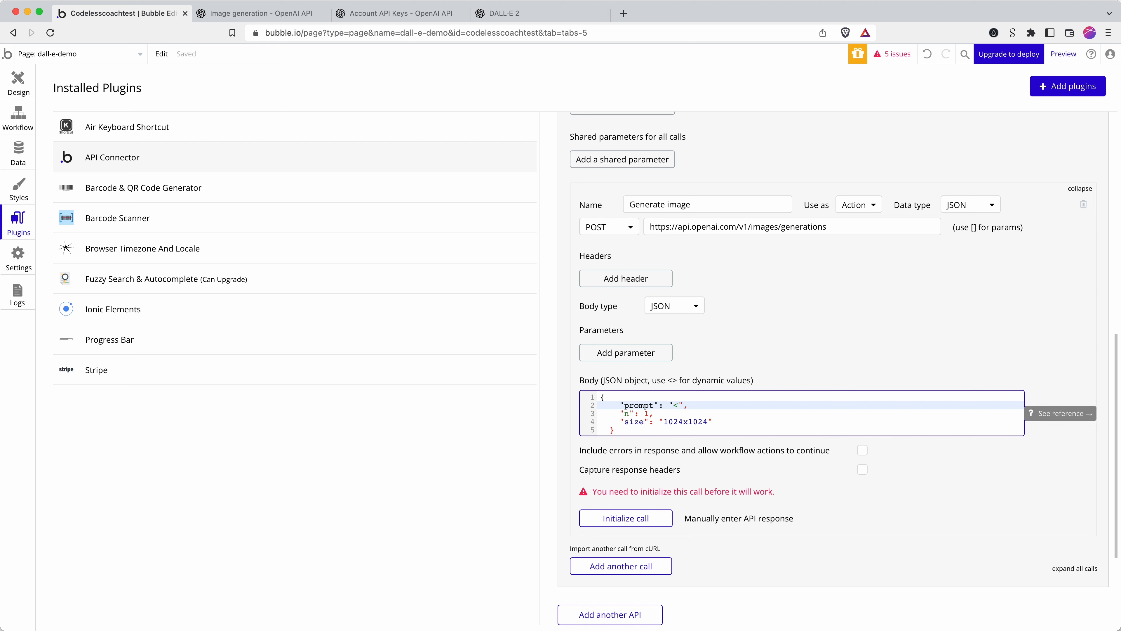
pyautogui.write('prompt>')
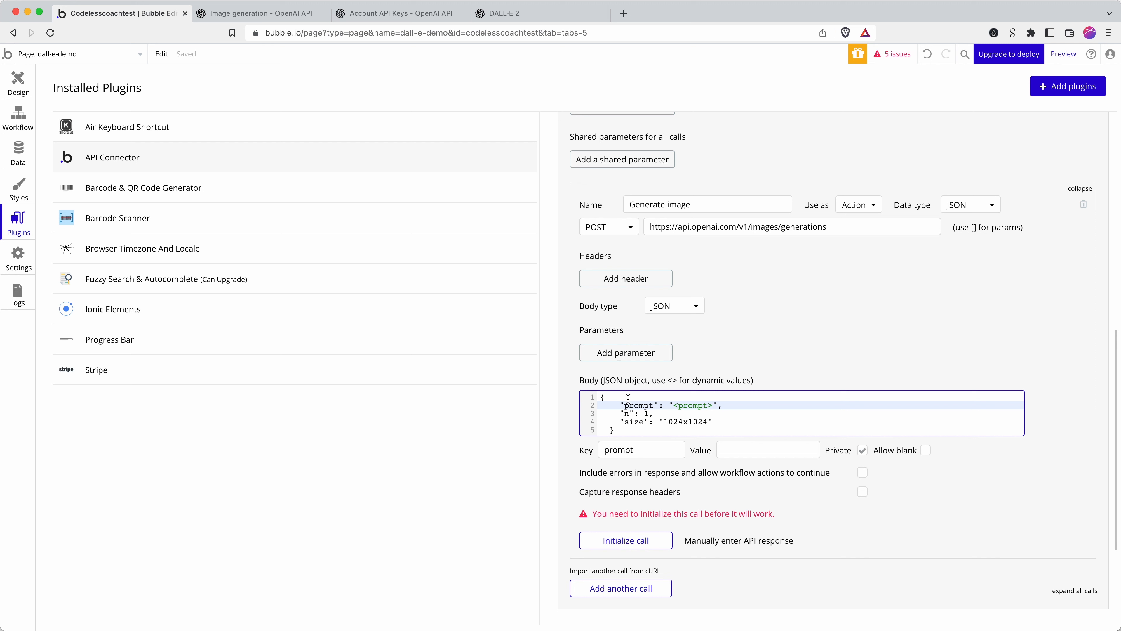
pyautogui.click(863, 450)
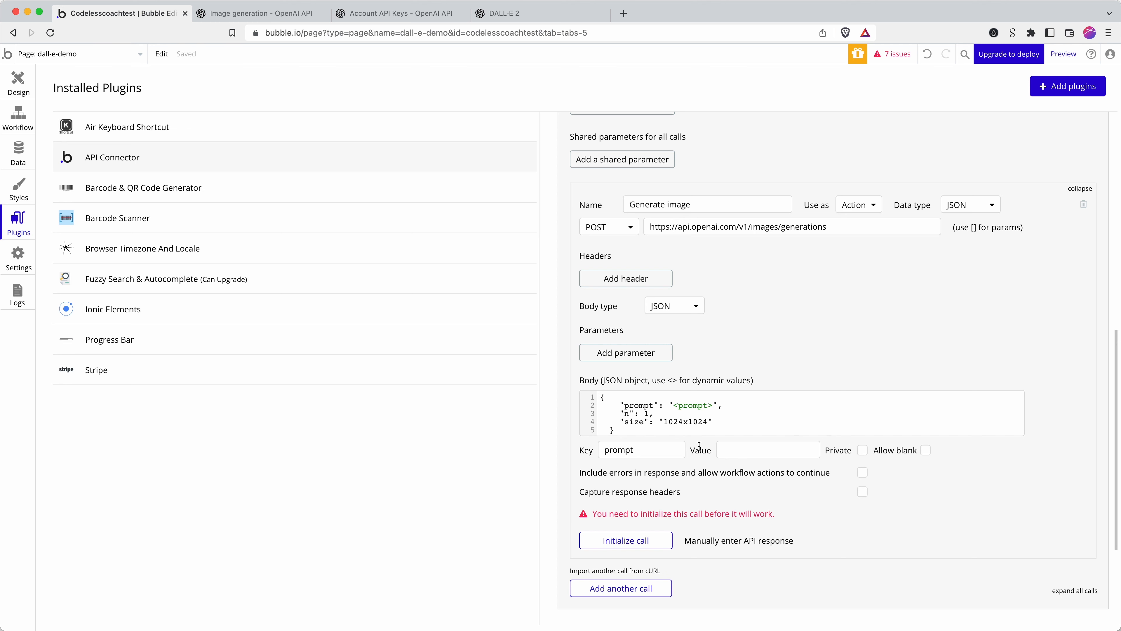
# - Copy the image size 512x512 from the Generations section of the OpenAI image generation documentation
pyautogui.click(283, 13)
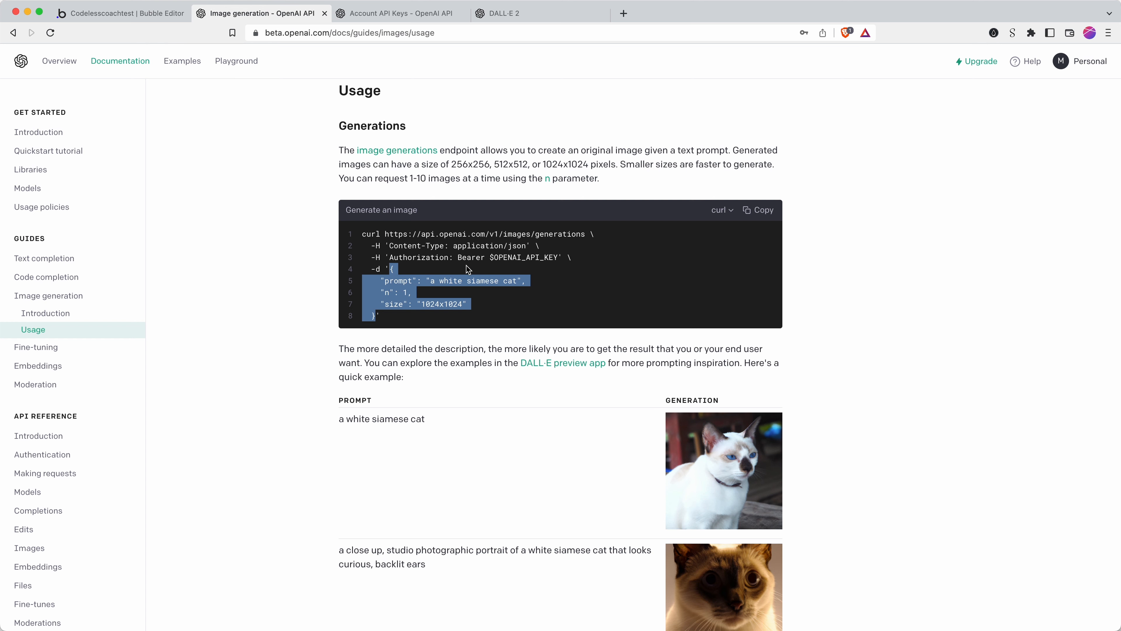
pyautogui.scroll(9, 468, 269)
pyautogui.scroll(-5, 477, 274)
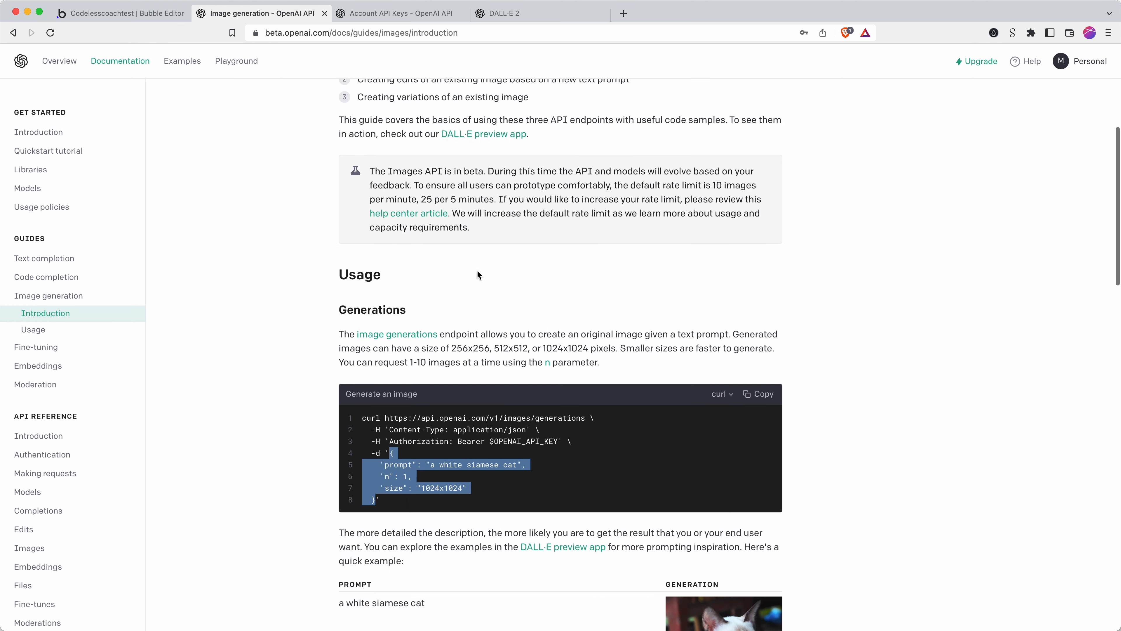
pyautogui.scroll(-2, 478, 274)
pyautogui.click(538, 294)
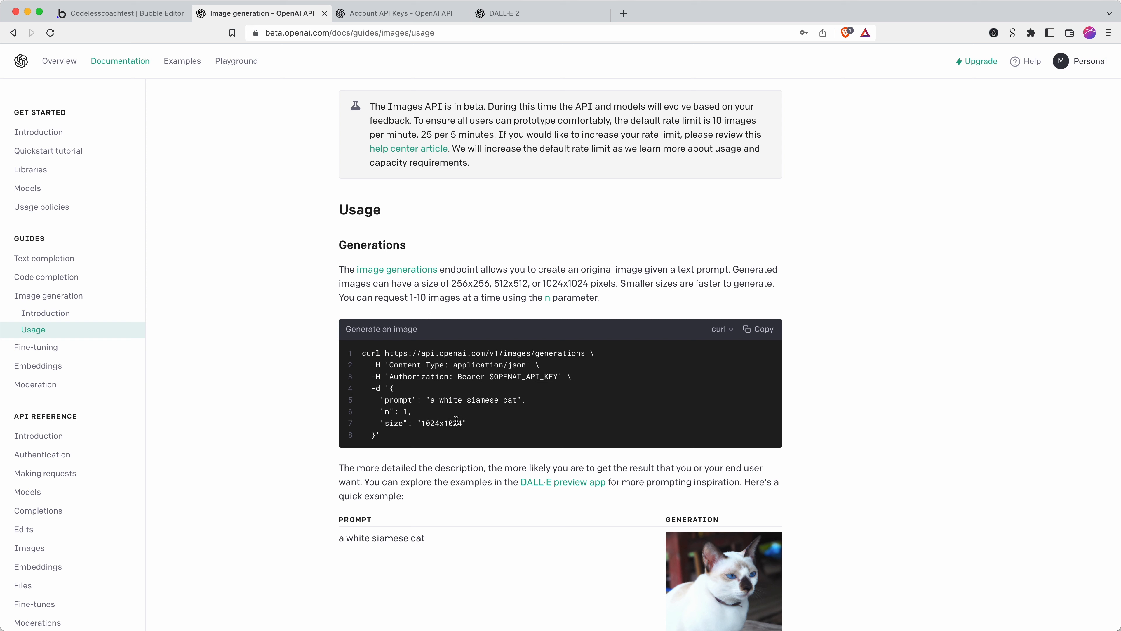
pyautogui.doubleClick(504, 283)
pyautogui.press('super+c')
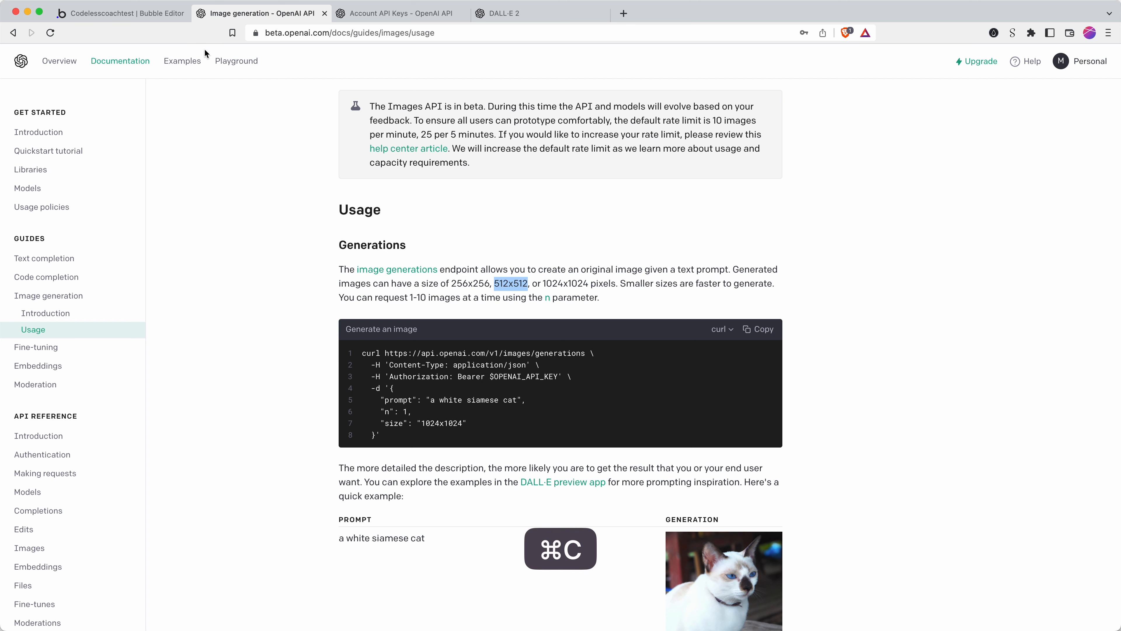
# - Return to Bubble and replace the size value in the call's JSON body with 512x512
pyautogui.click(123, 14)
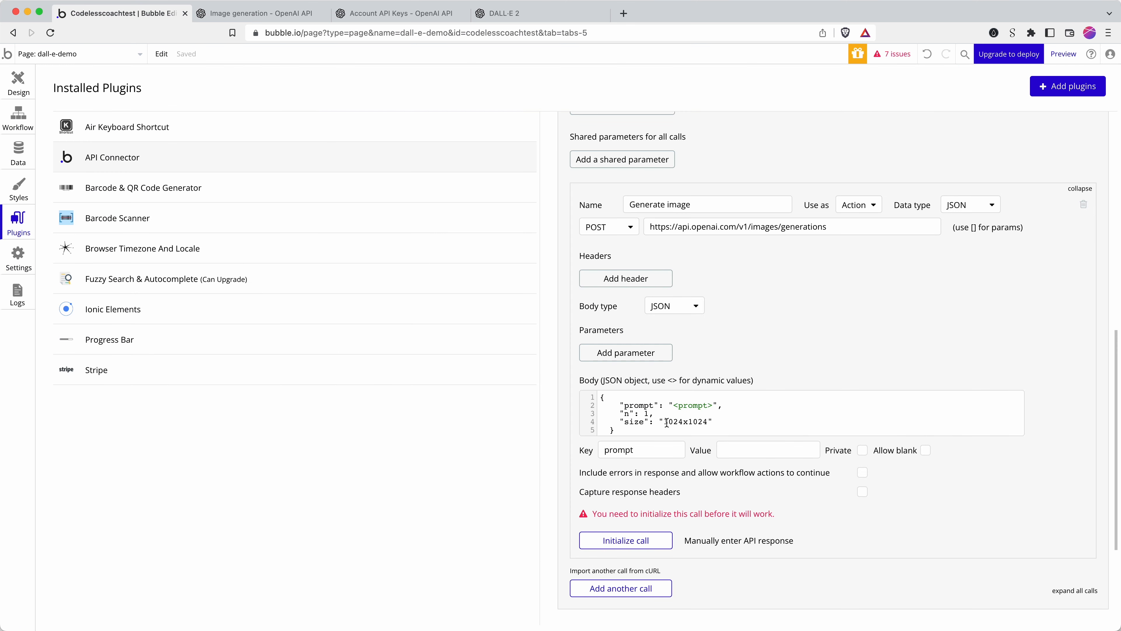
pyautogui.moveTo(664, 422); pyautogui.dragTo(707, 423)
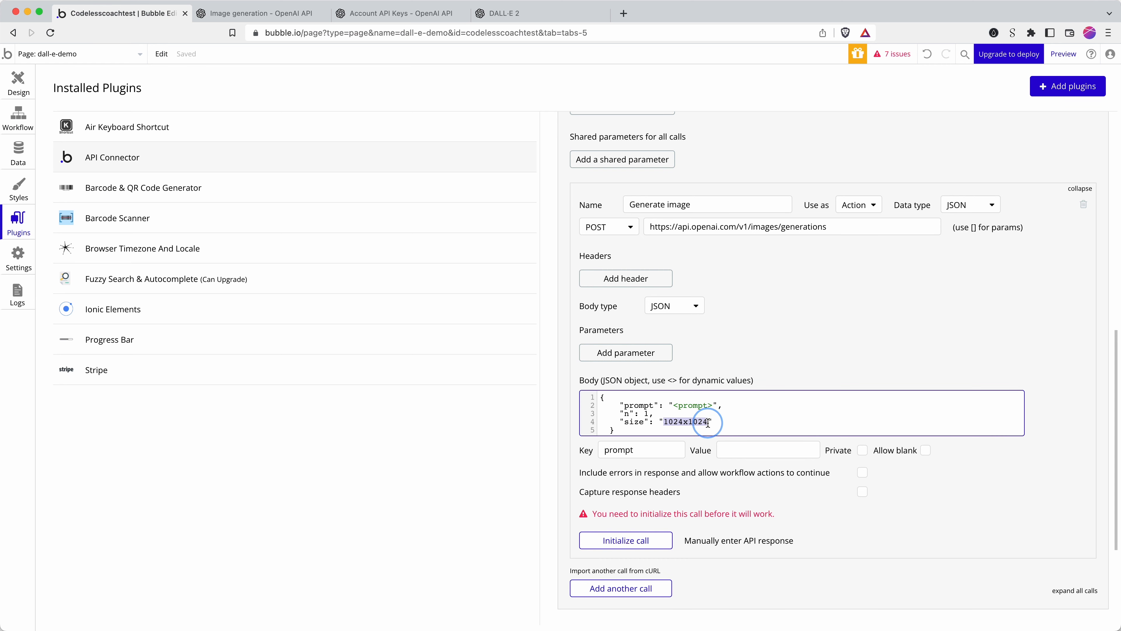
pyautogui.press('super+v')
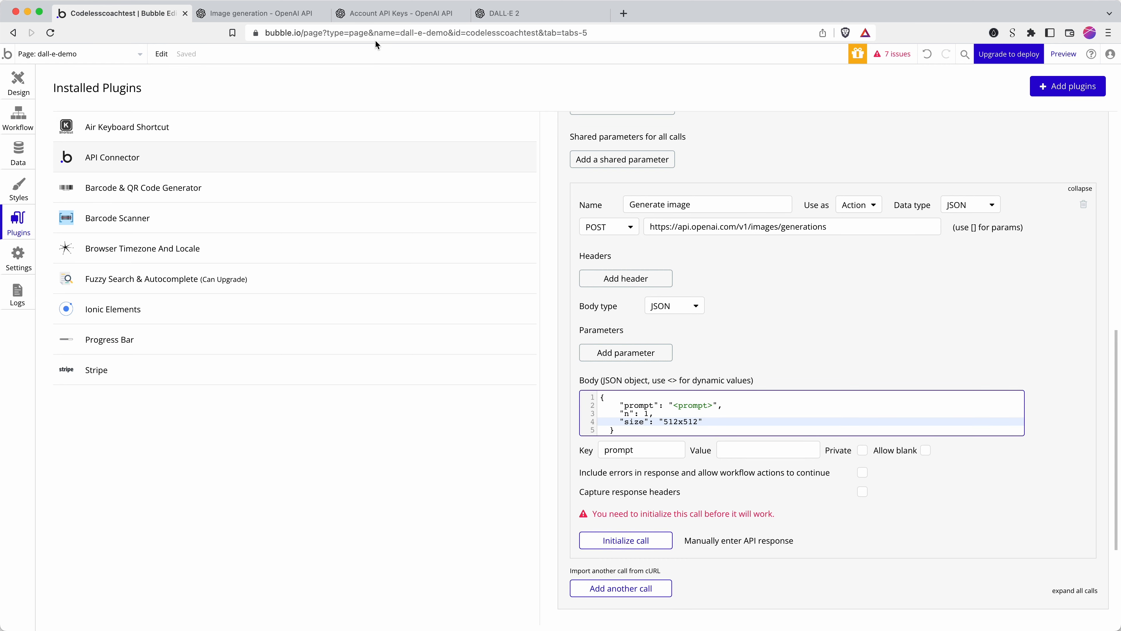
# - Create a new secret key on the OpenAI API keys page and copy it
pyautogui.click(395, 13)
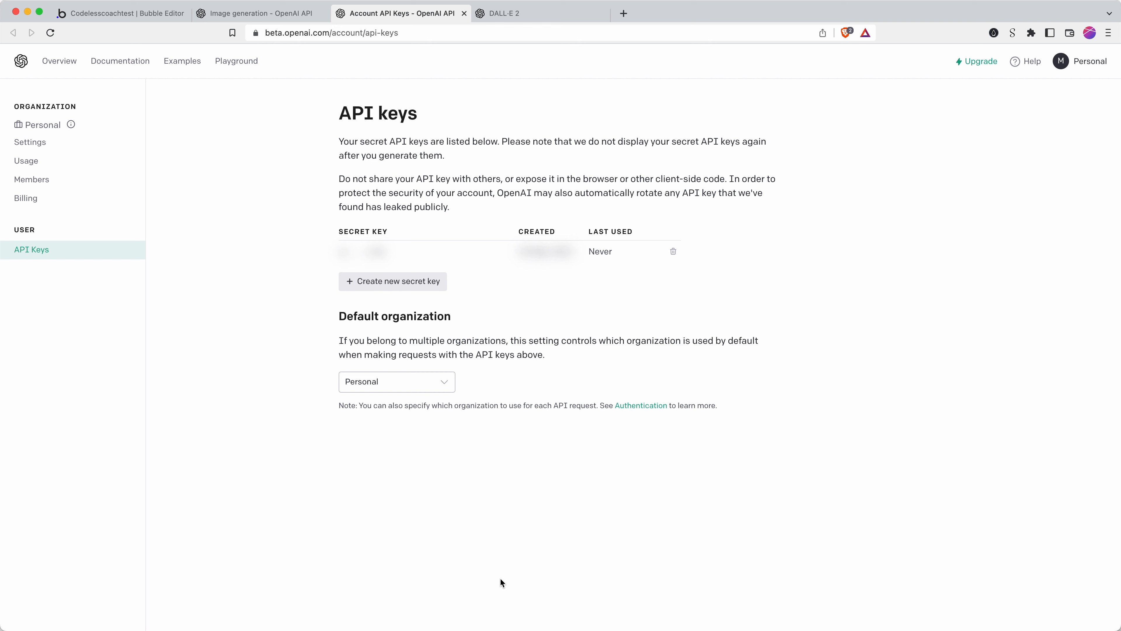
pyautogui.click(393, 286)
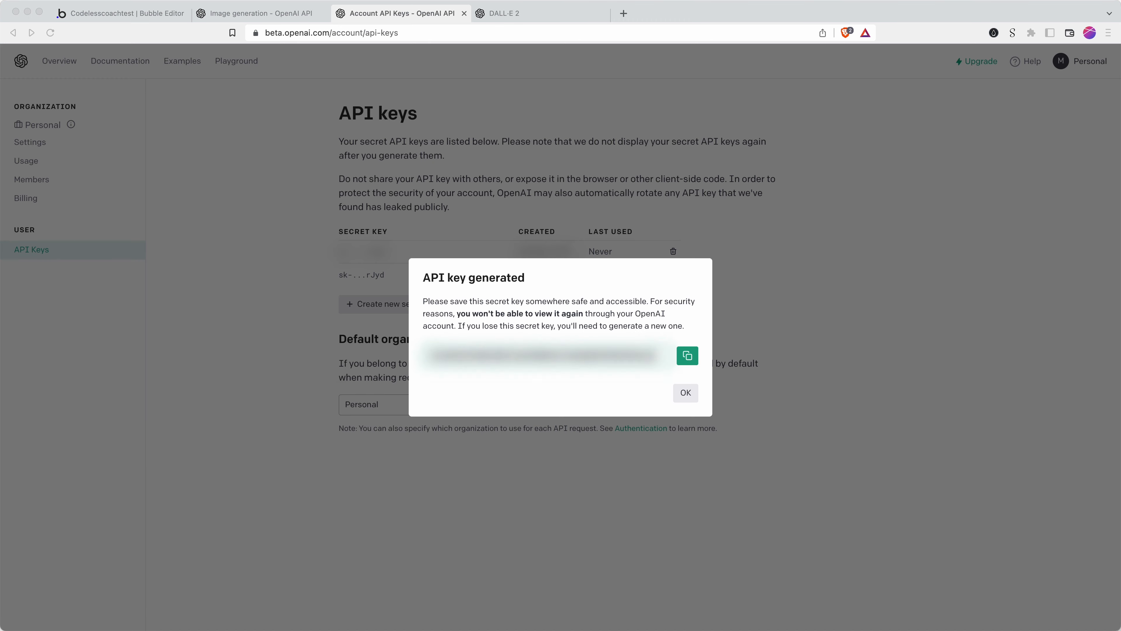
pyautogui.click(686, 358)
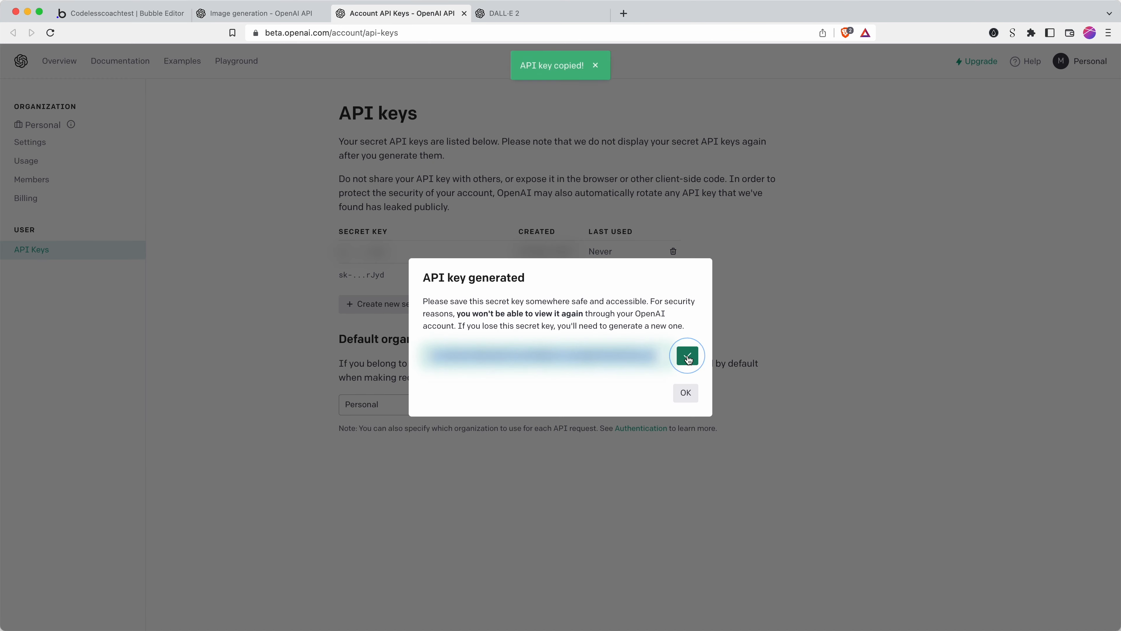
# - Return to Bubble and paste the API key as the value of the shared Authorization header
pyautogui.click(157, 13)
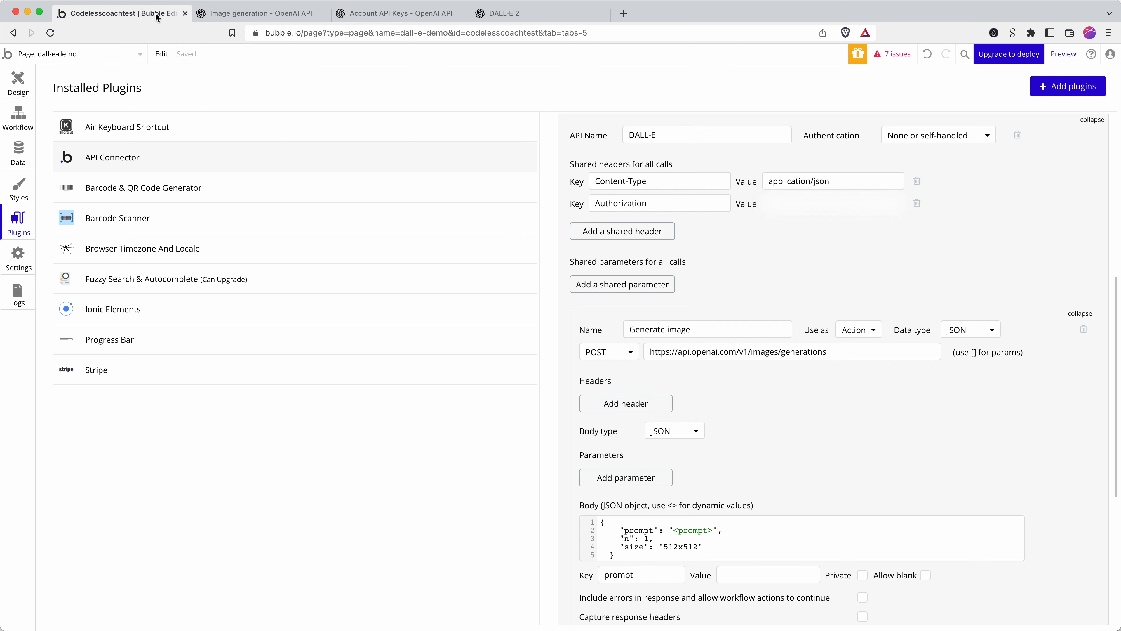
pyautogui.click(797, 203)
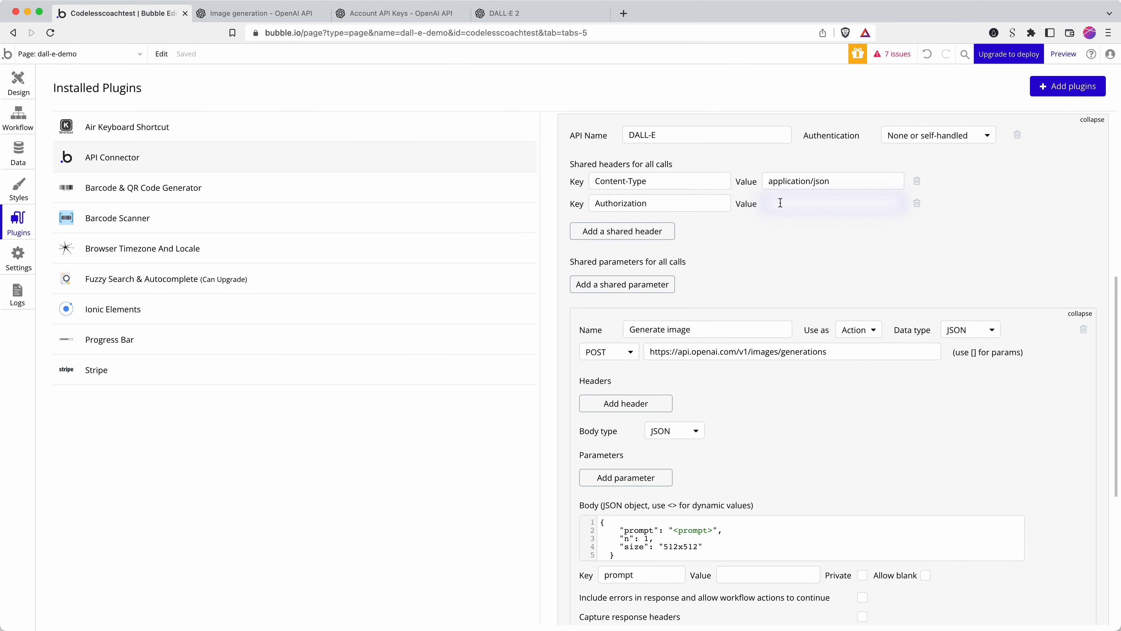
pyautogui.press('super+v')
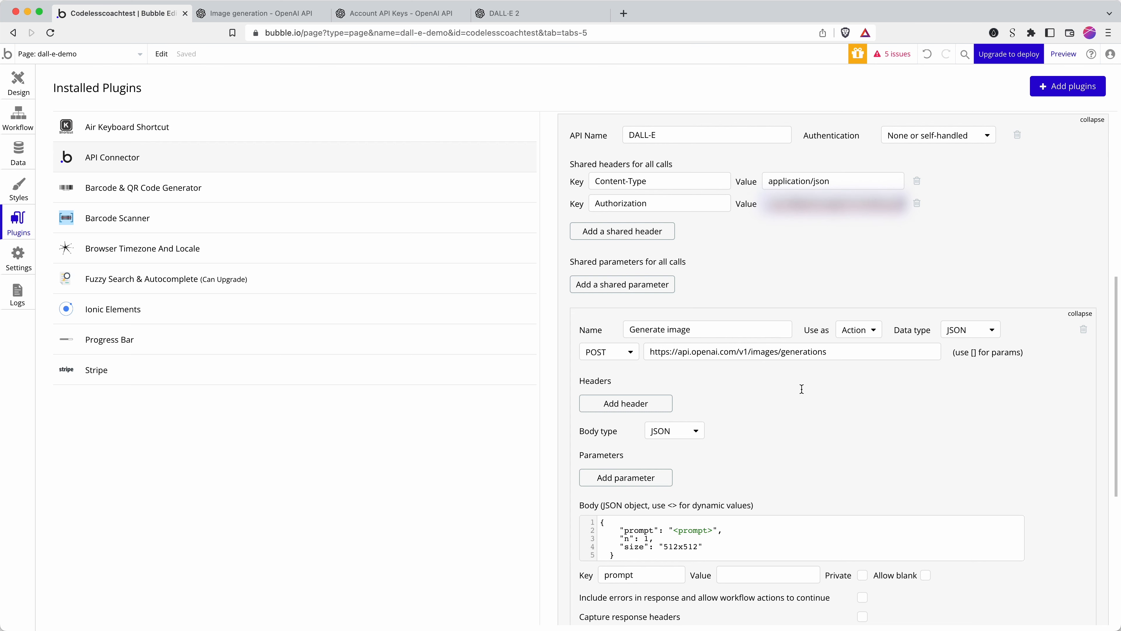
pyautogui.click(811, 416)
# - Set the prompt test value to "a polar bear eating an ice cream on the beach" and try to initialize the Generate image call
pyautogui.scroll(-3, 810, 416)
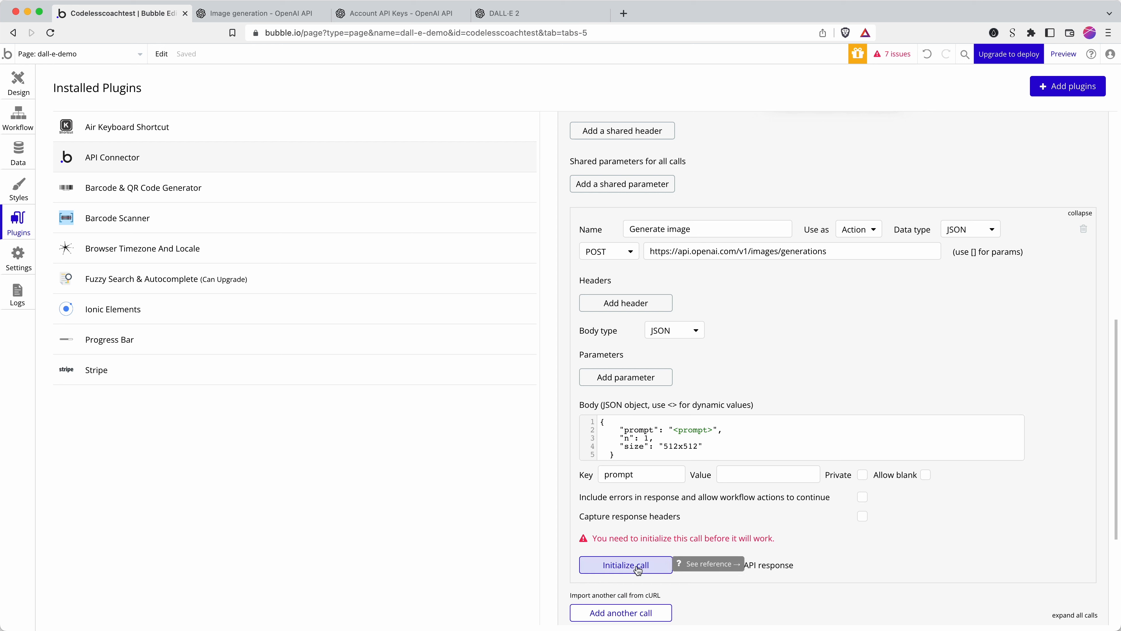
pyautogui.click(740, 479)
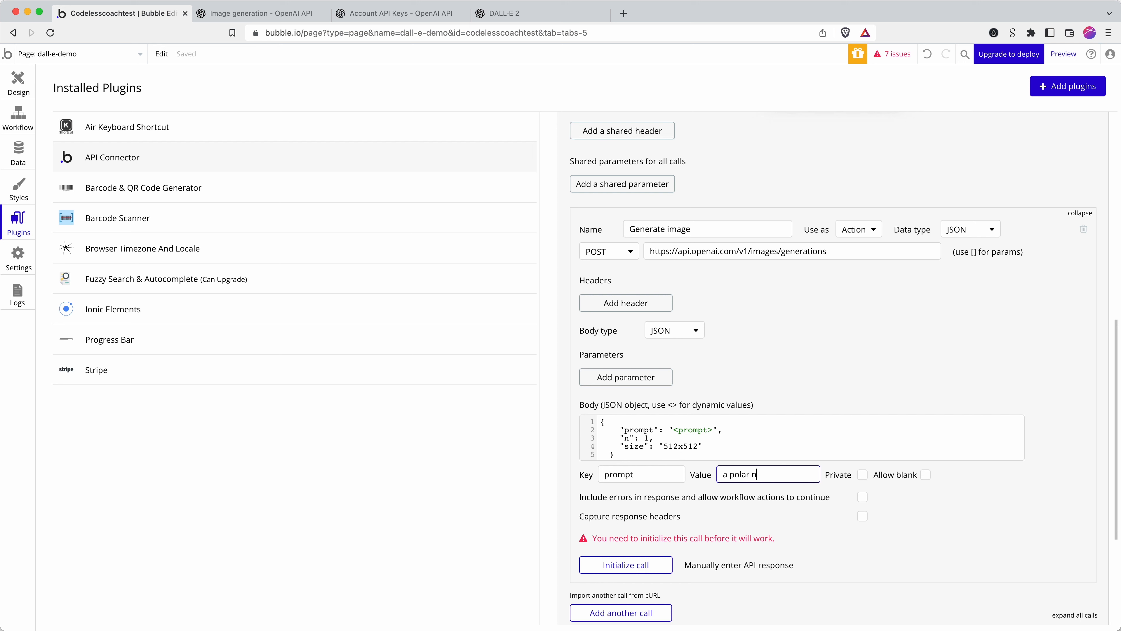
pyautogui.write('eatong')
pyautogui.write('ing an ice cream on the')
pyautogui.write(' beach')
pyautogui.click(604, 566)
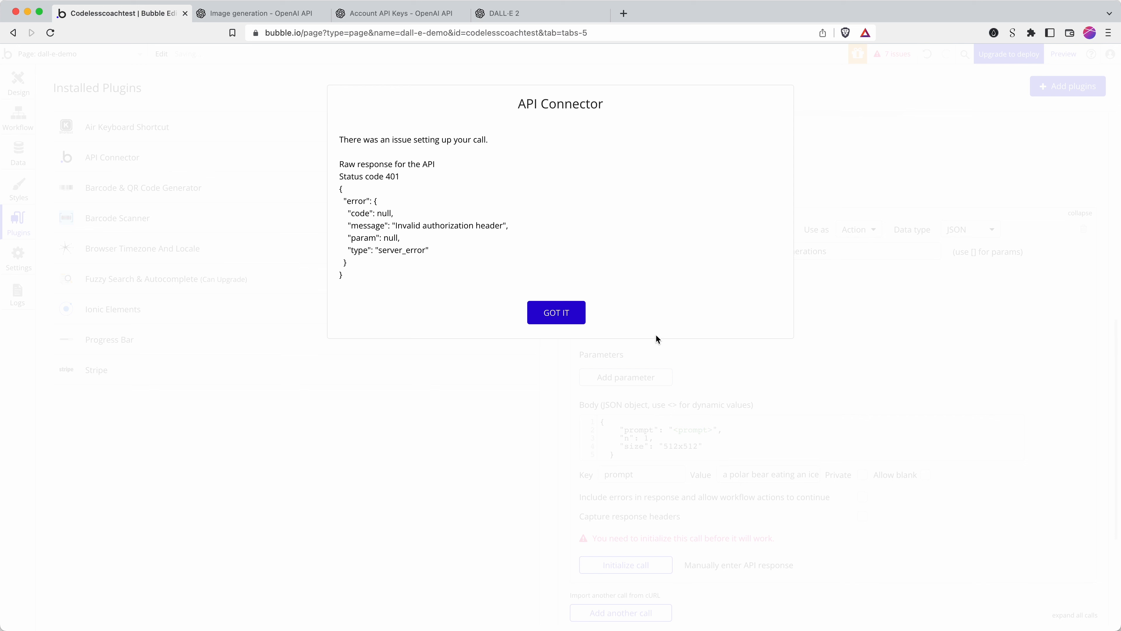
pyautogui.click(567, 314)
# - Copy the word Bearer with its trailing space from the Authorization line of the OpenAI curl example
pyautogui.click(388, 13)
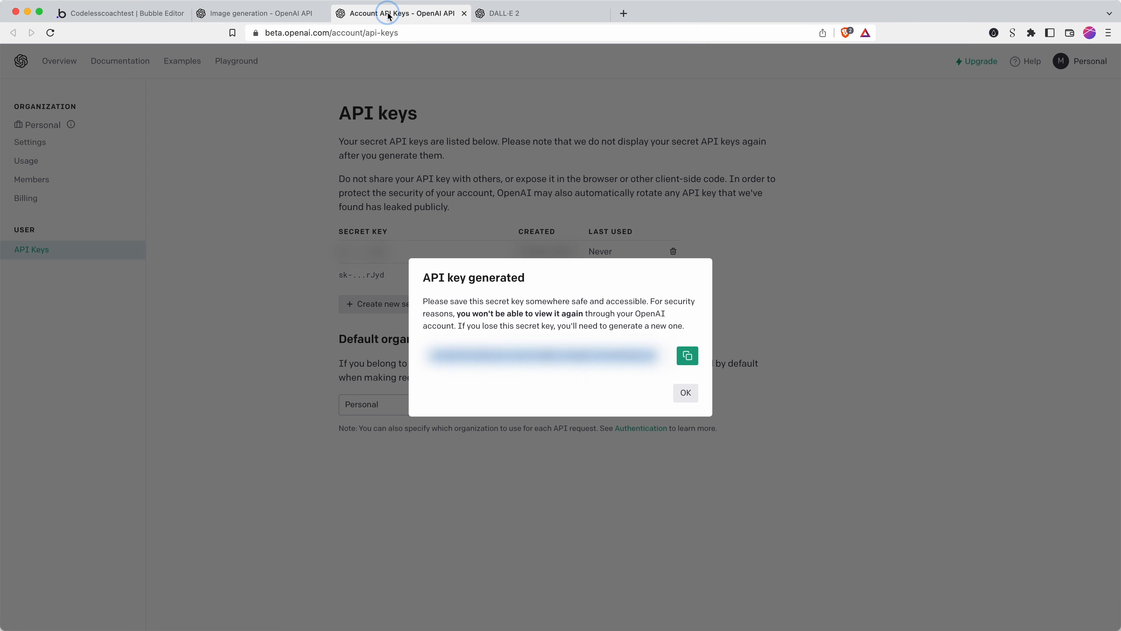
pyautogui.click(287, 18)
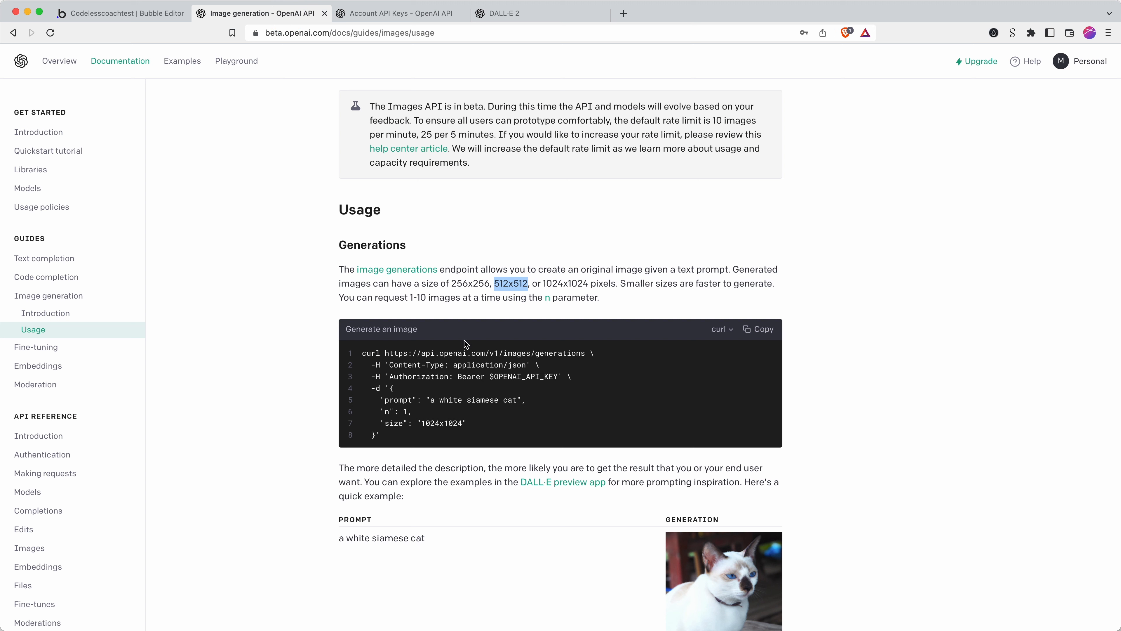
pyautogui.moveTo(458, 377); pyautogui.dragTo(490, 377)
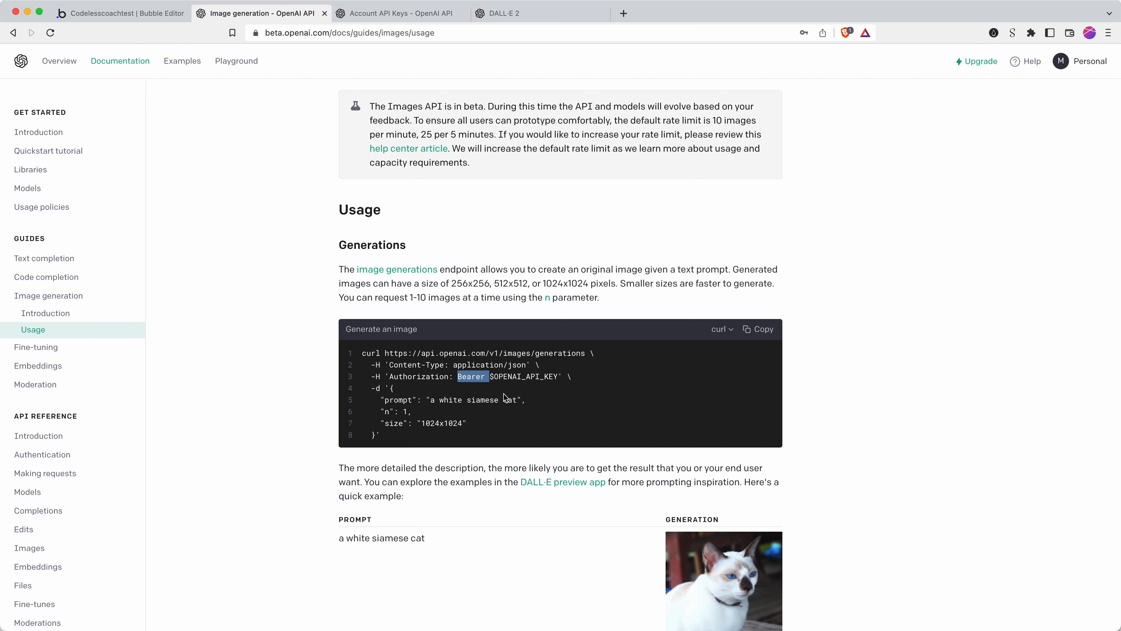
pyautogui.press('super+c')
# - Return to Bubble and insert "Bearer " in front of the API key in the shared Authorization header's value
pyautogui.click(120, 13)
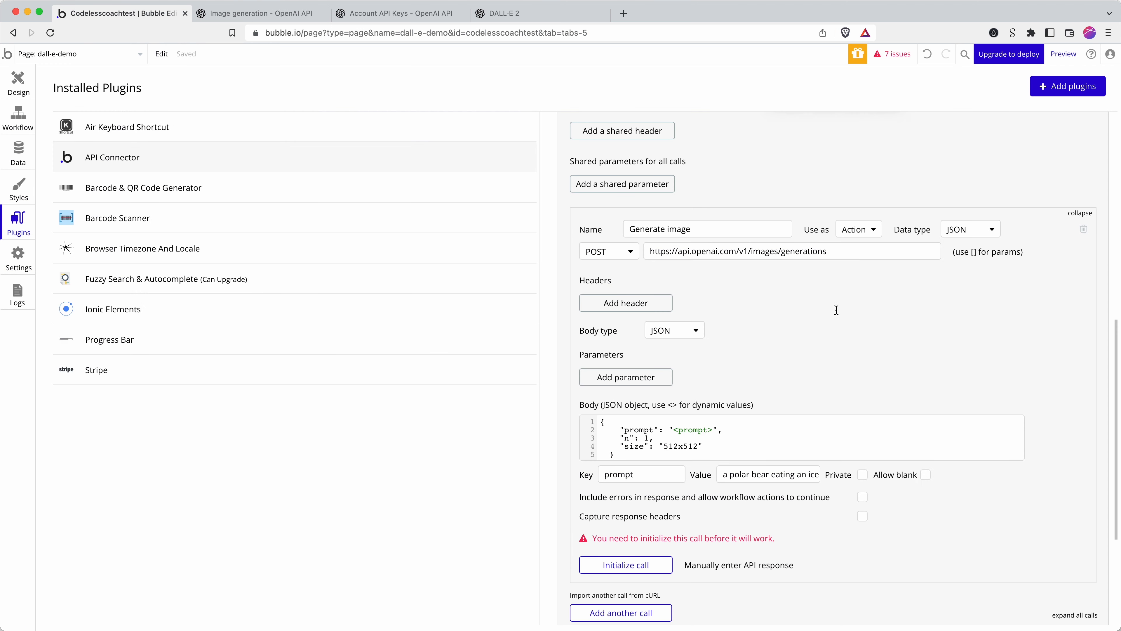
pyautogui.scroll(5, 811, 232)
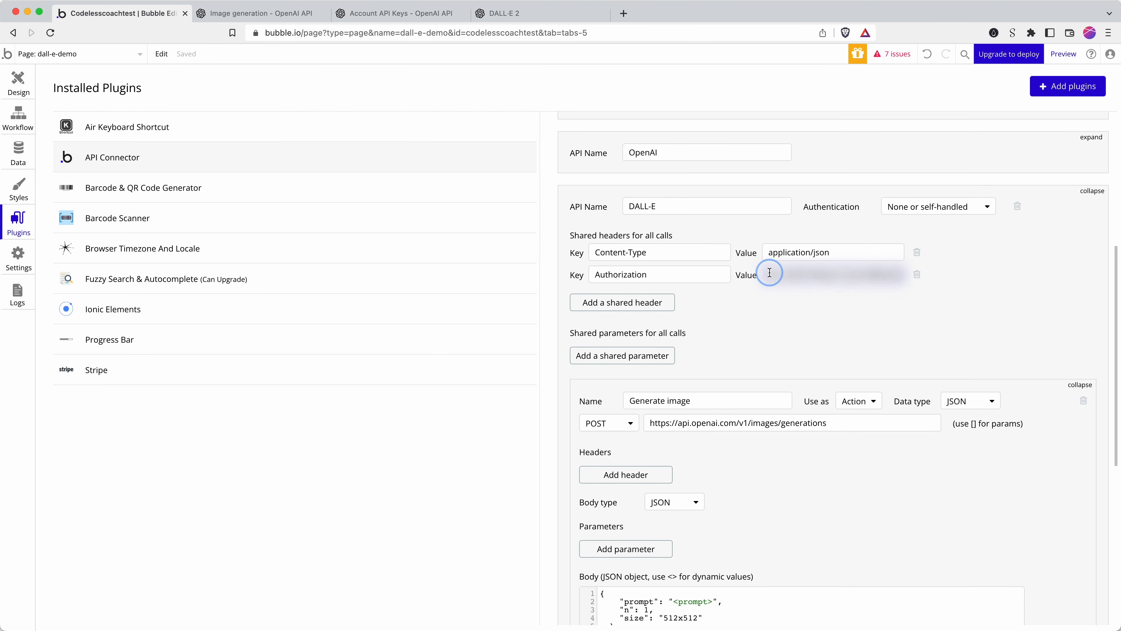
pyautogui.press('Left')
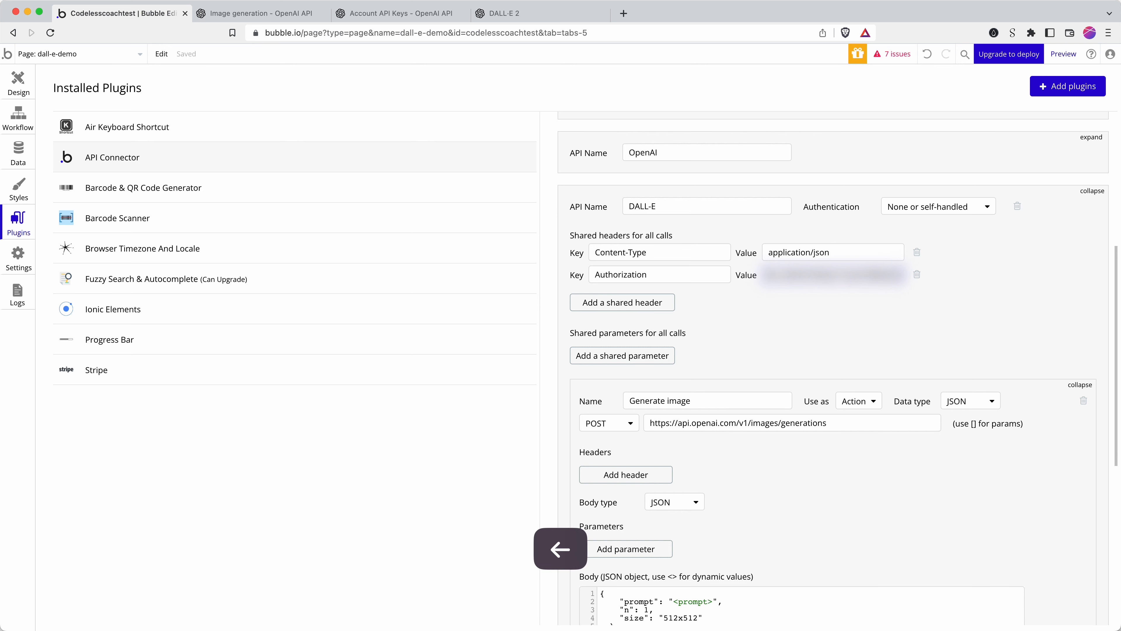
pyautogui.press('super+v')
# - Initialize the Generate image call and show the raw data of its returned values
pyautogui.scroll(-6, 714, 392)
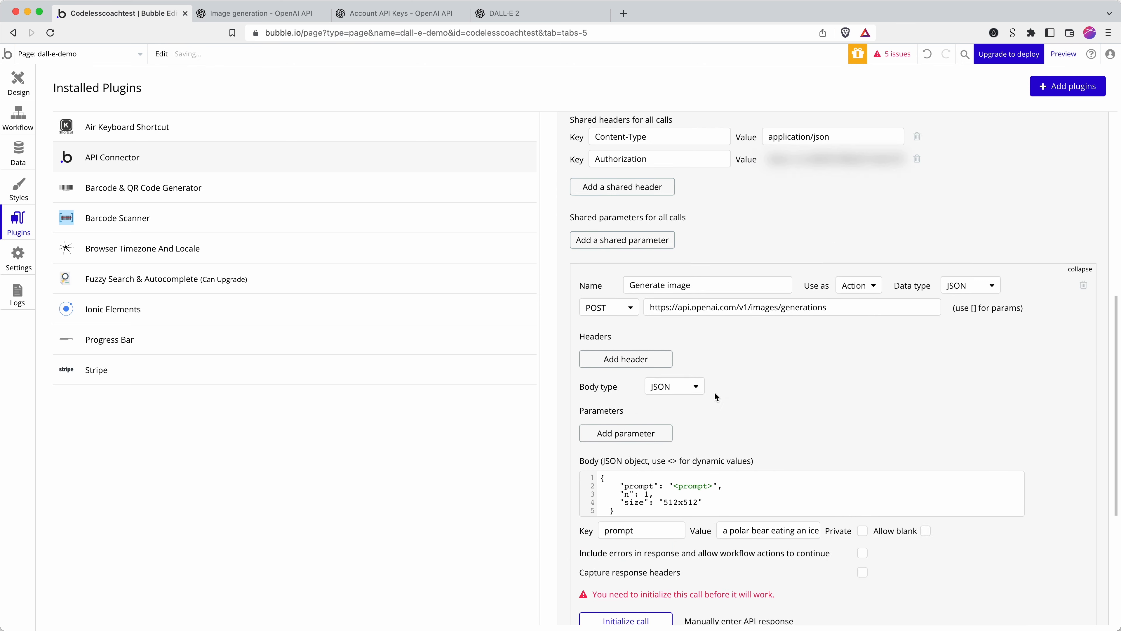
pyautogui.click(639, 492)
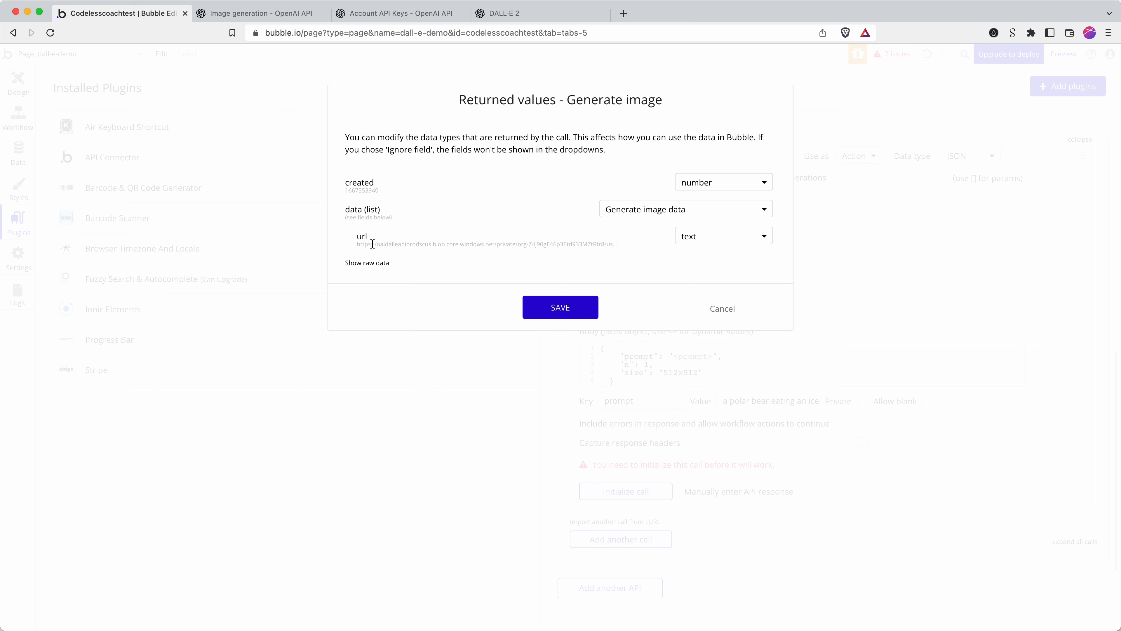
pyautogui.click(355, 263)
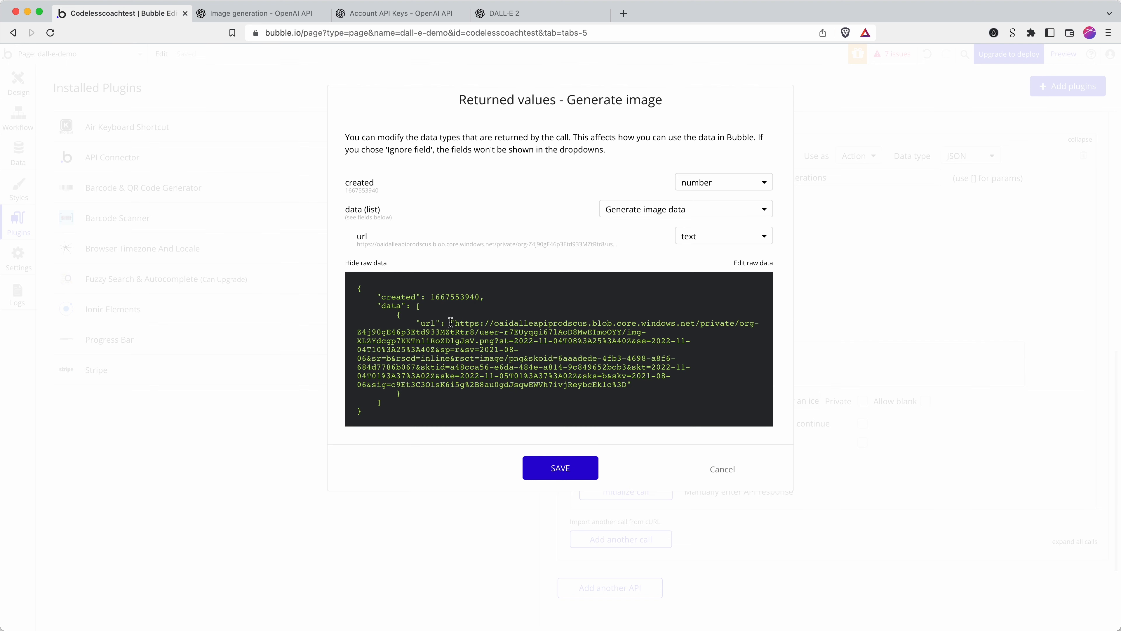
# - Copy the image URL from the raw response and open it in a new browser tab to view the generated image
pyautogui.moveTo(455, 323); pyautogui.dragTo(626, 385)
pyautogui.press('super+c')
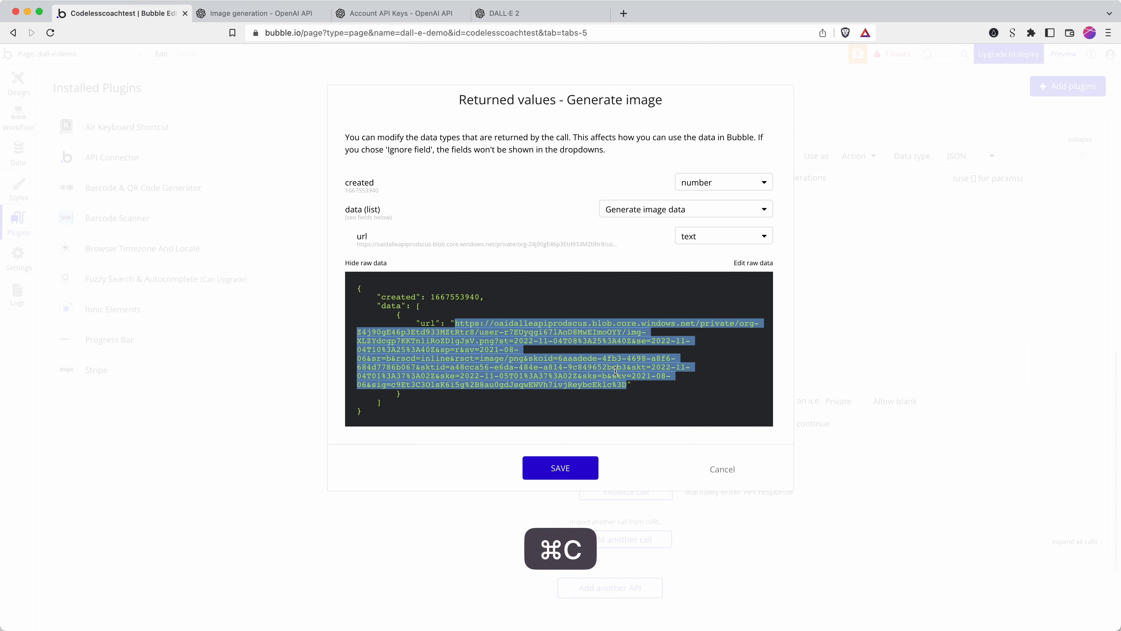
pyautogui.press('super+t')
pyautogui.press('super+v')
pyautogui.press('Return')
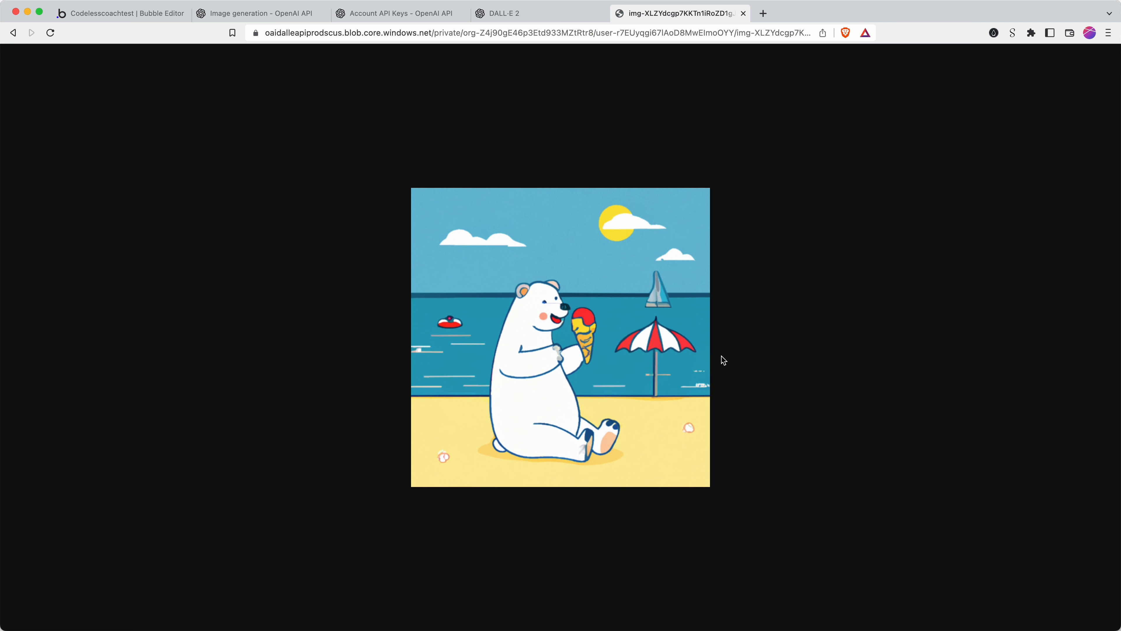
# - Return to Bubble and save the returned values of the Generate image call
pyautogui.click(120, 18)
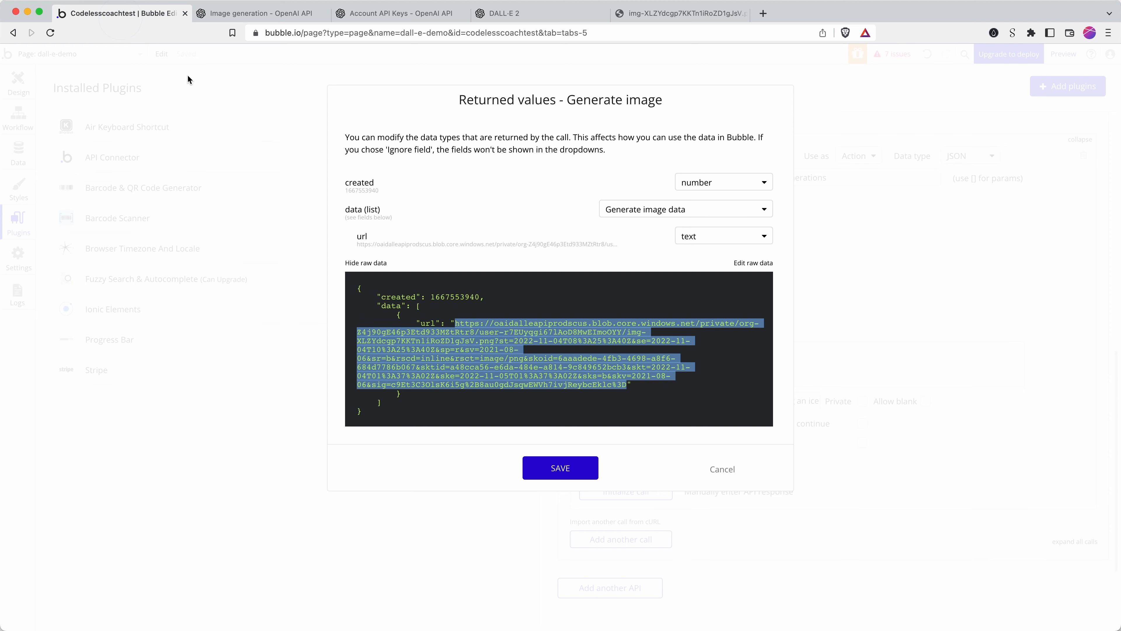
pyautogui.click(571, 467)
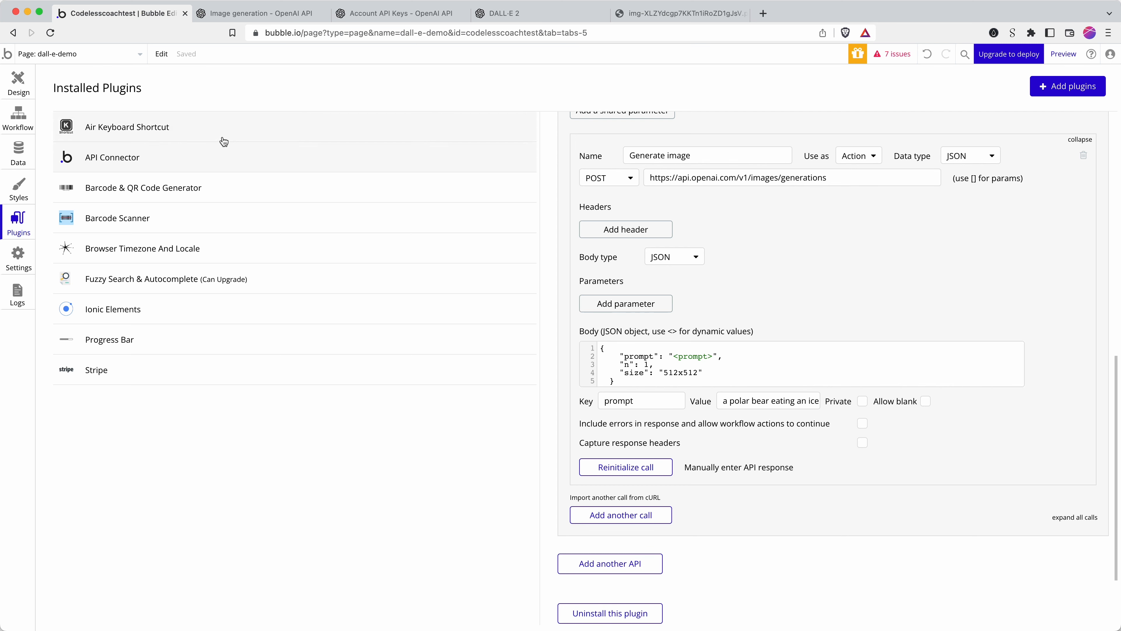
# - On the dall-e-demo page, draw a multiline input about 527 by 147 px and a button about 520 by 50 px beneath it
pyautogui.click(17, 83)
pyautogui.click(488, 226)
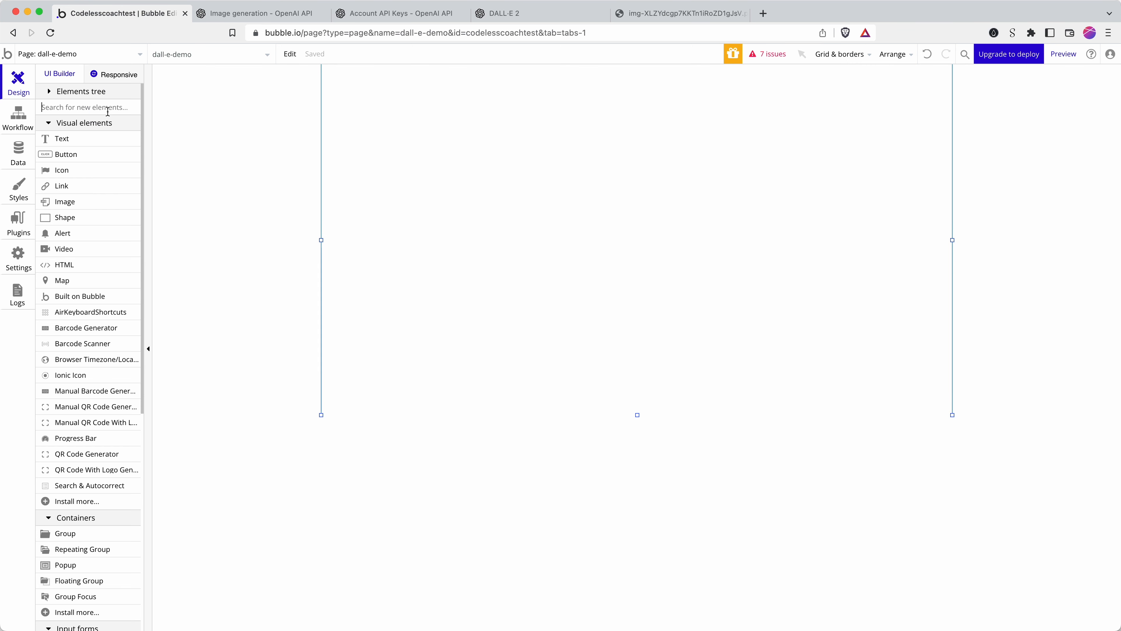
pyautogui.click(108, 108)
pyautogui.write('text')
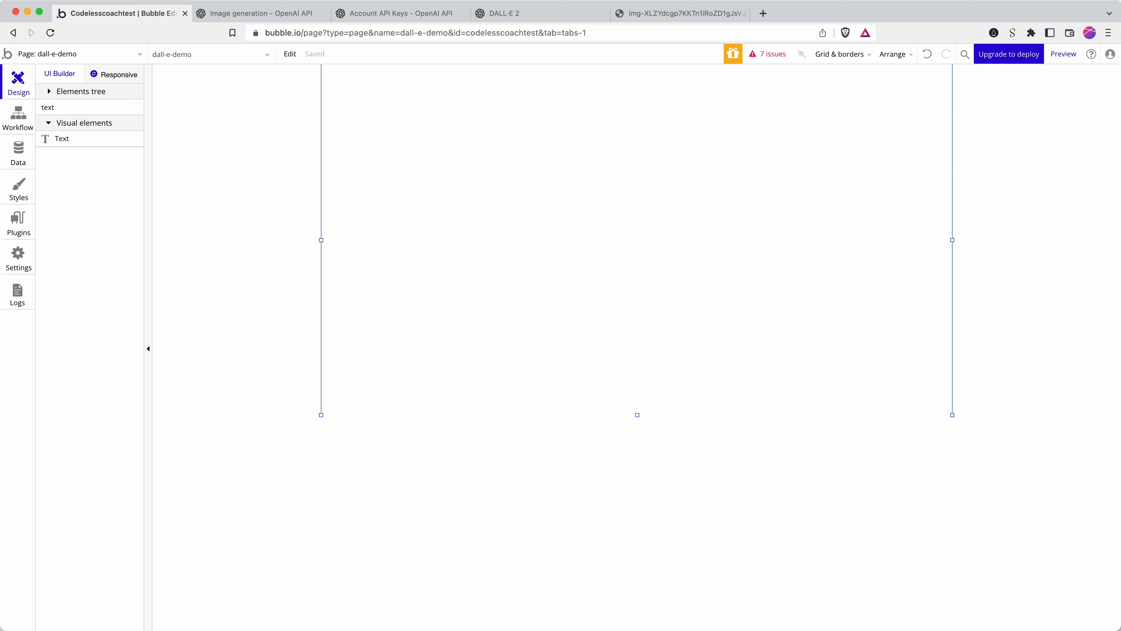
pyautogui.press('super+a')
pyautogui.write('mul')
pyautogui.click(91, 138)
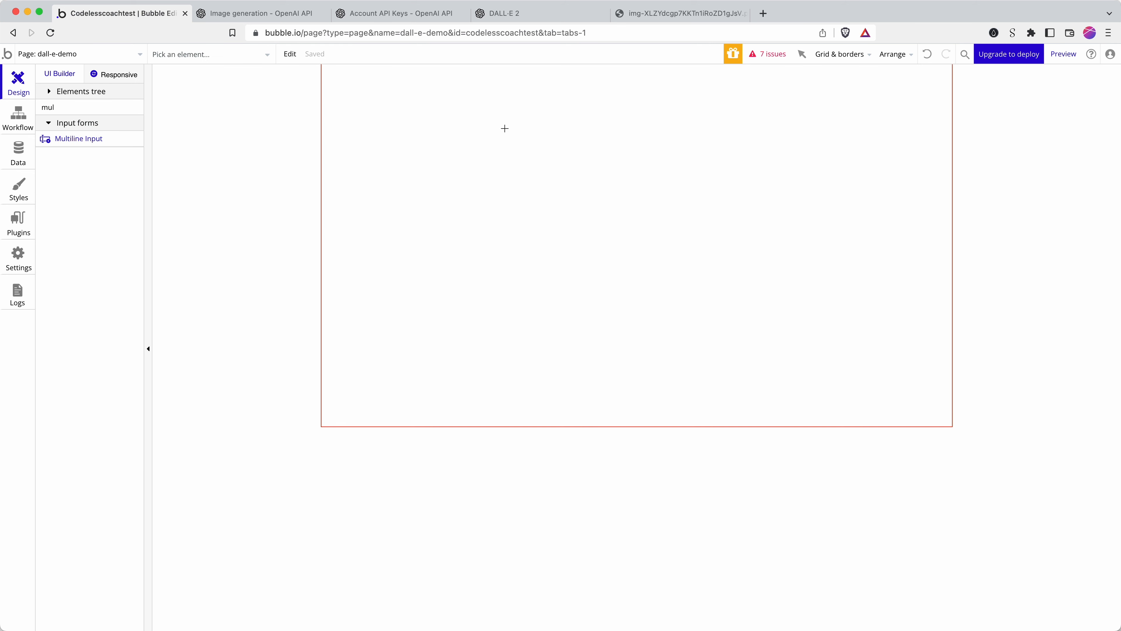
pyautogui.moveTo(477, 120)
pyautogui.mouseDown()
pyautogui.moveTo(741, 202)
pyautogui.moveTo(786, 206)
pyautogui.mouseUp()
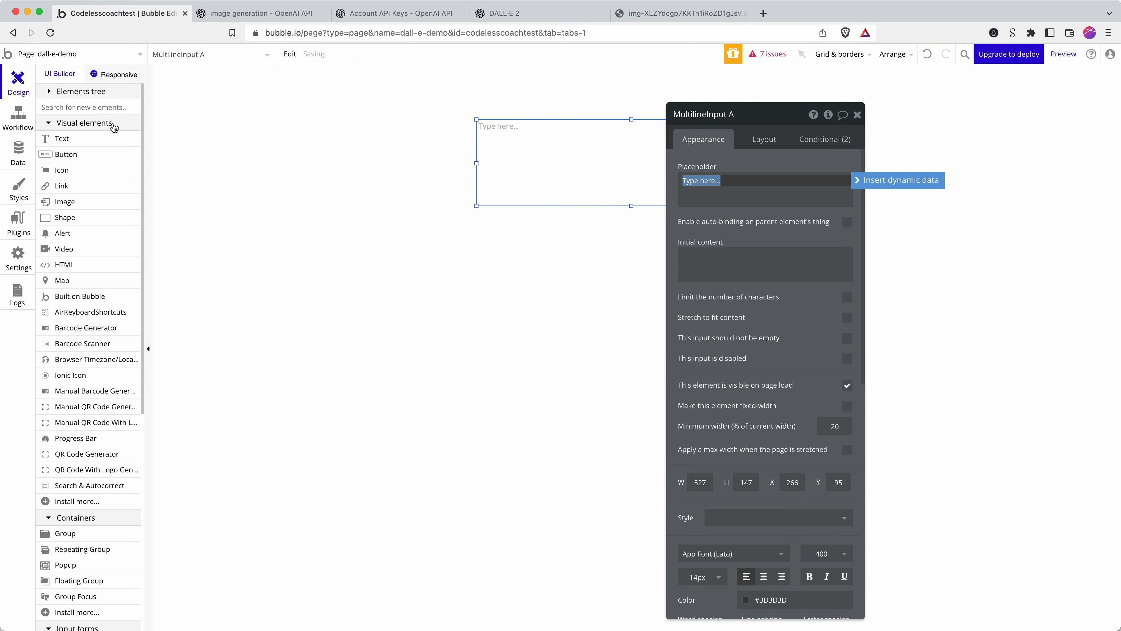
pyautogui.click(73, 153)
pyautogui.moveTo(482, 223); pyautogui.dragTo(788, 253)
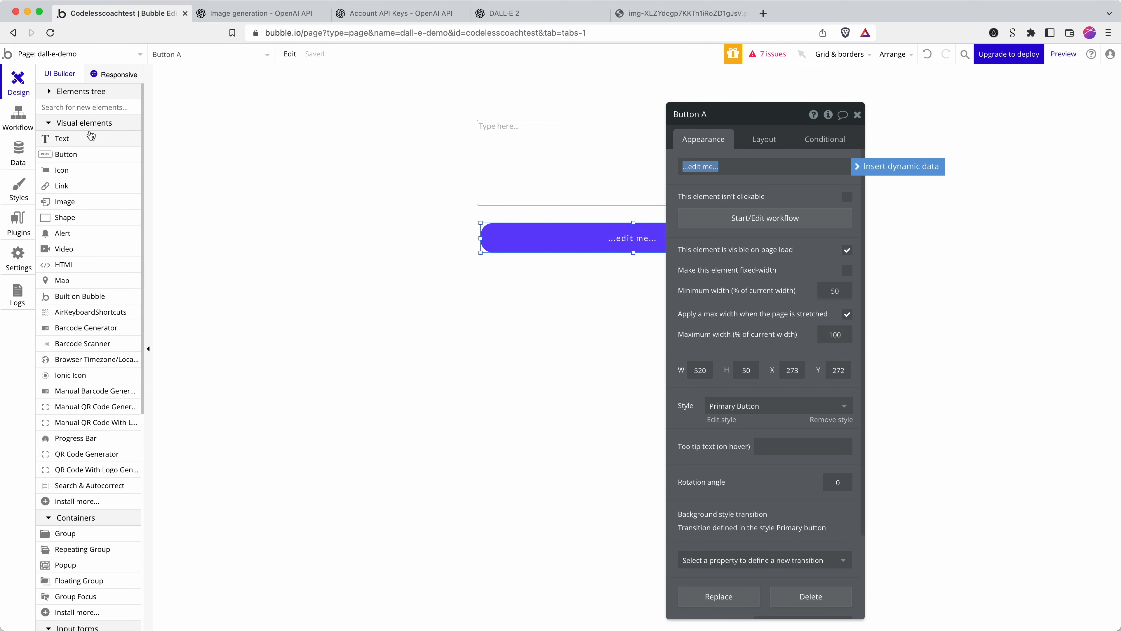
# - Draw an image element below the button and extend its upper edge so it measures about 554 by 263 px
pyautogui.click(80, 108)
pyautogui.write('image')
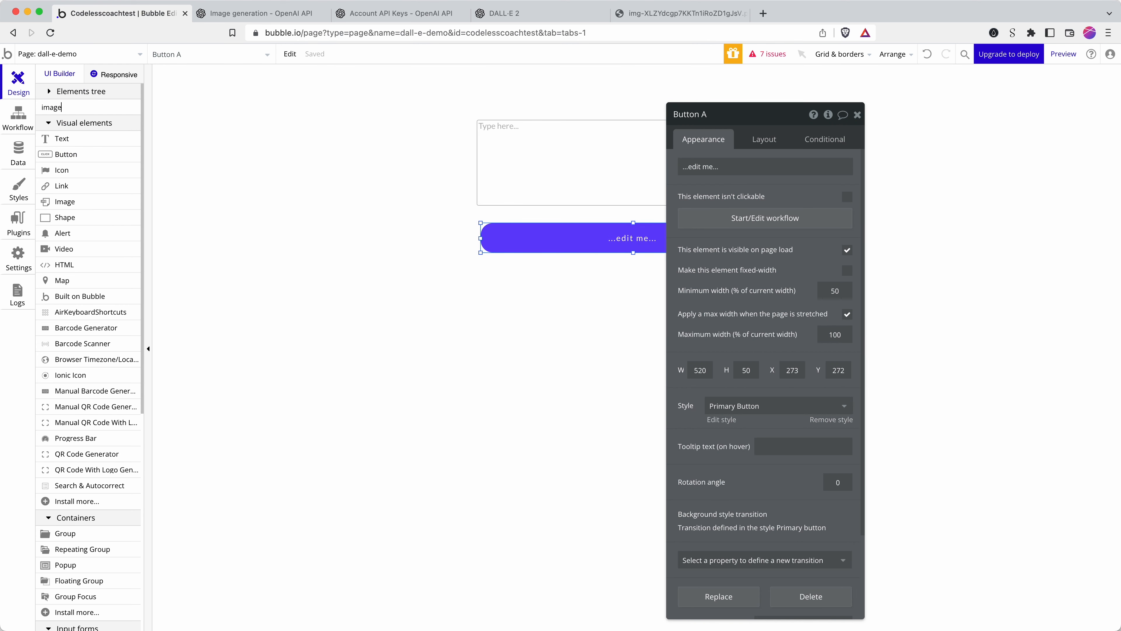
pyautogui.click(75, 139)
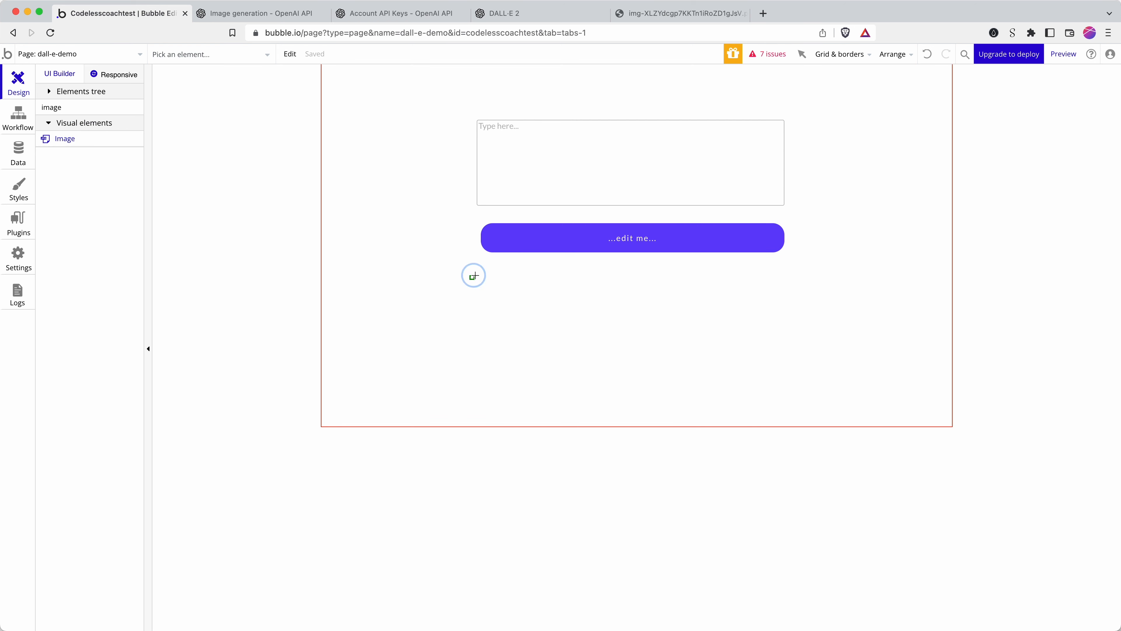
pyautogui.moveTo(473, 275); pyautogui.dragTo(808, 418)
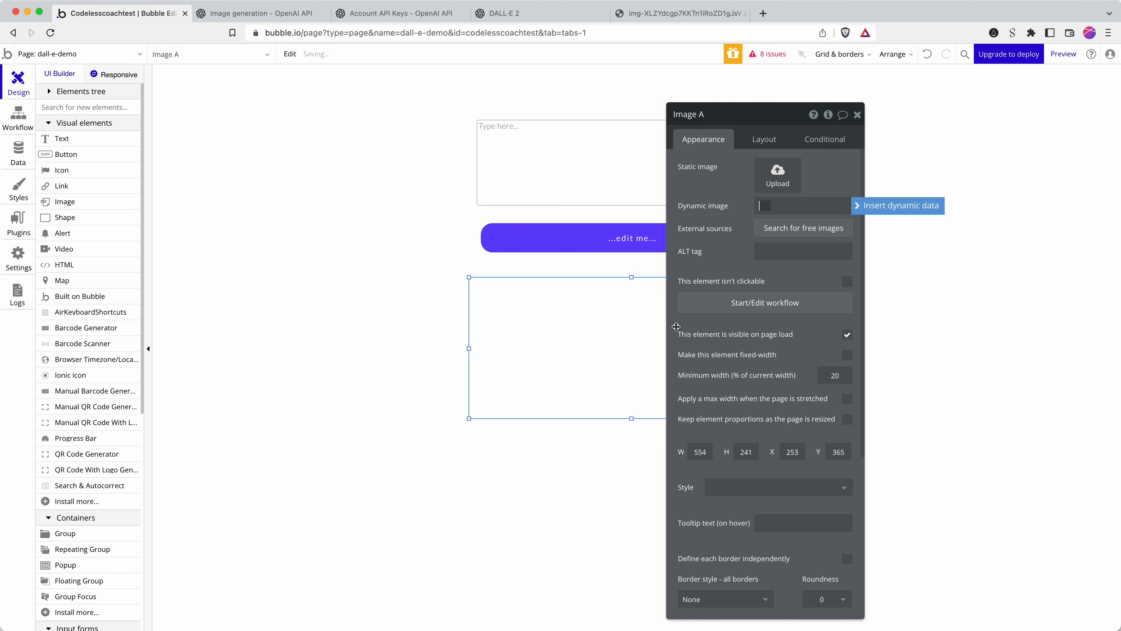
pyautogui.moveTo(632, 277); pyautogui.dragTo(630, 265)
pyautogui.click(370, 285)
pyautogui.click(501, 295)
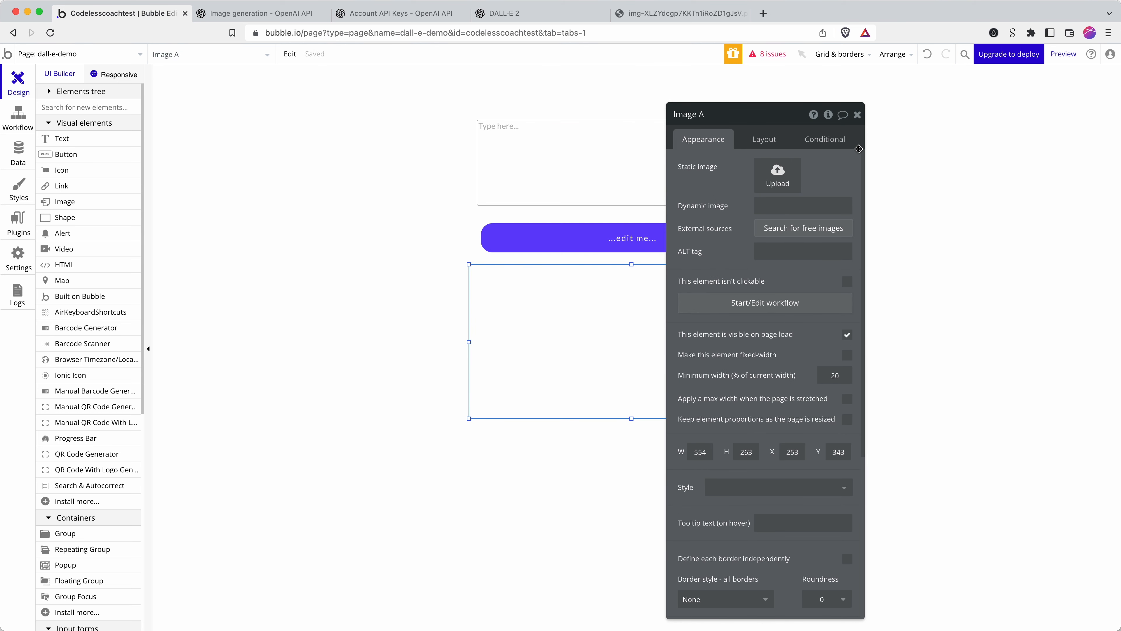
# - Create a custom state named "Returned image" of type image on the dall-e-demo page
pyautogui.click(828, 115)
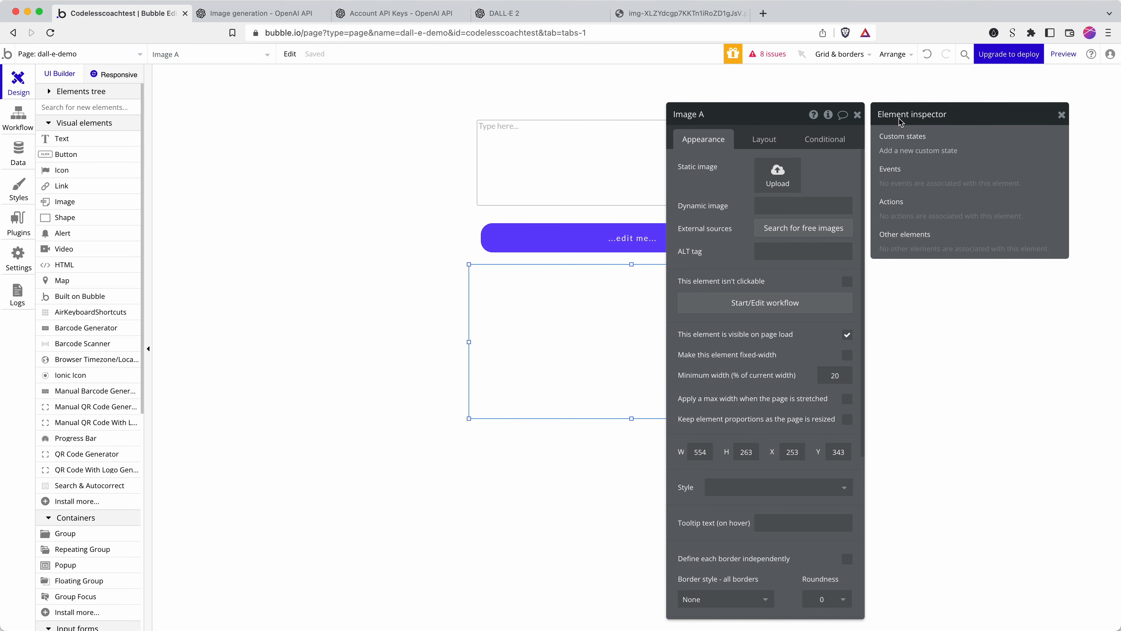
pyautogui.click(371, 241)
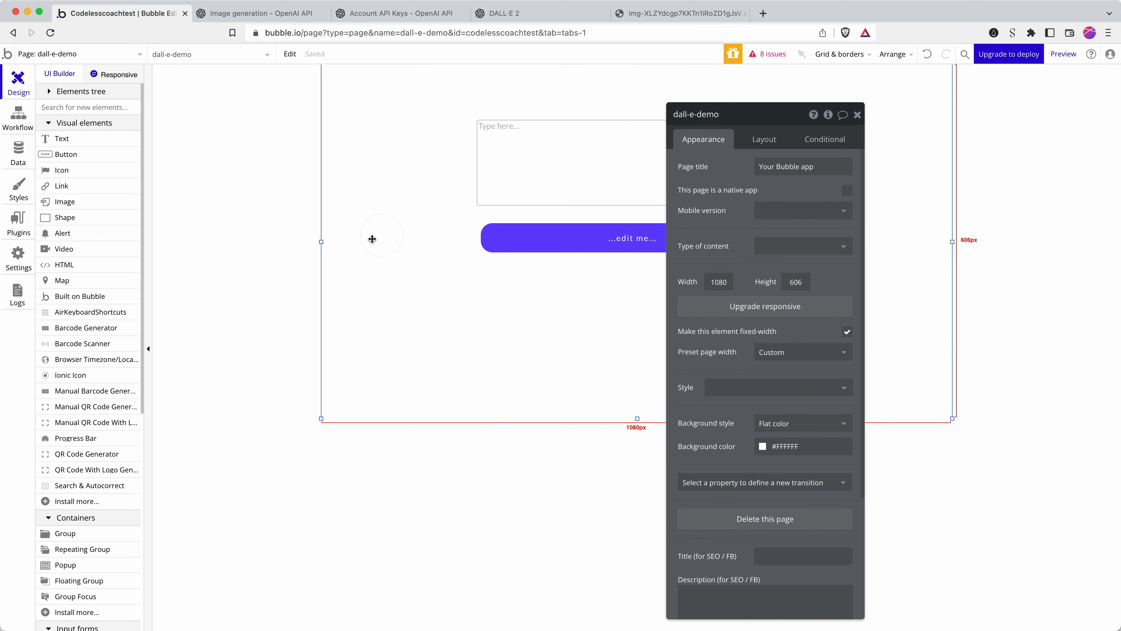
pyautogui.click(829, 114)
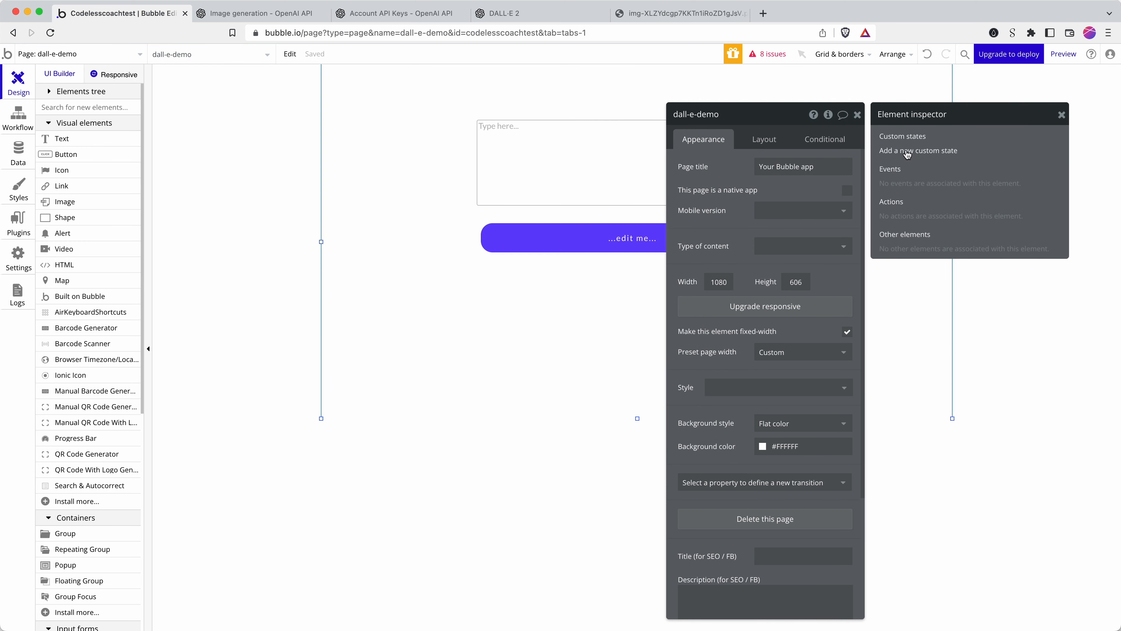
pyautogui.click(914, 151)
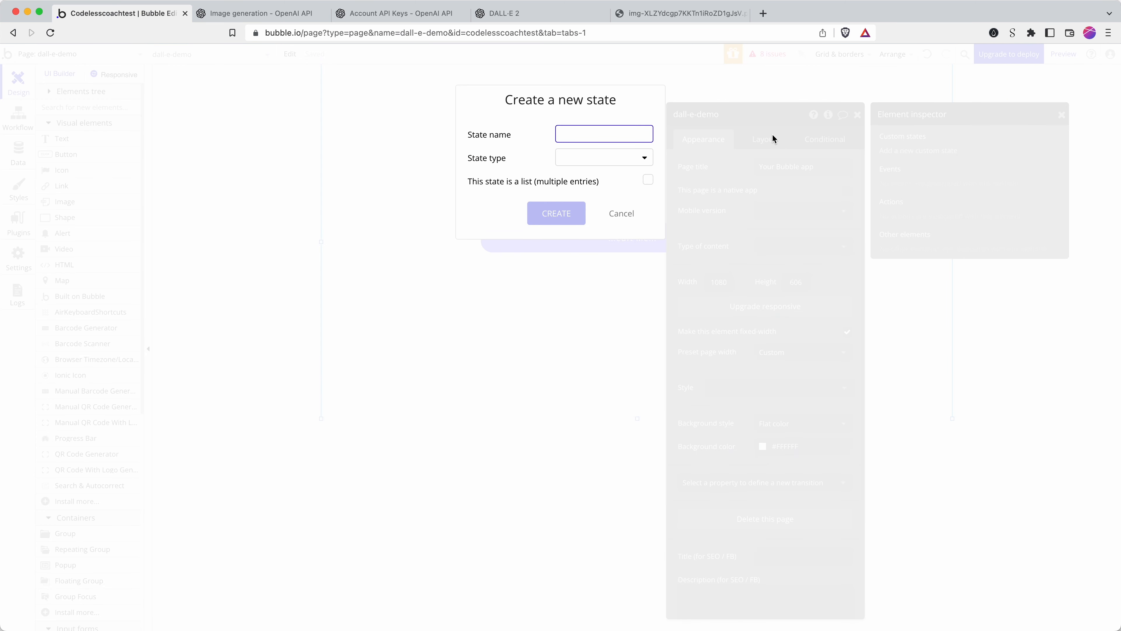
pyautogui.write('Returned image')
pyautogui.click(617, 156)
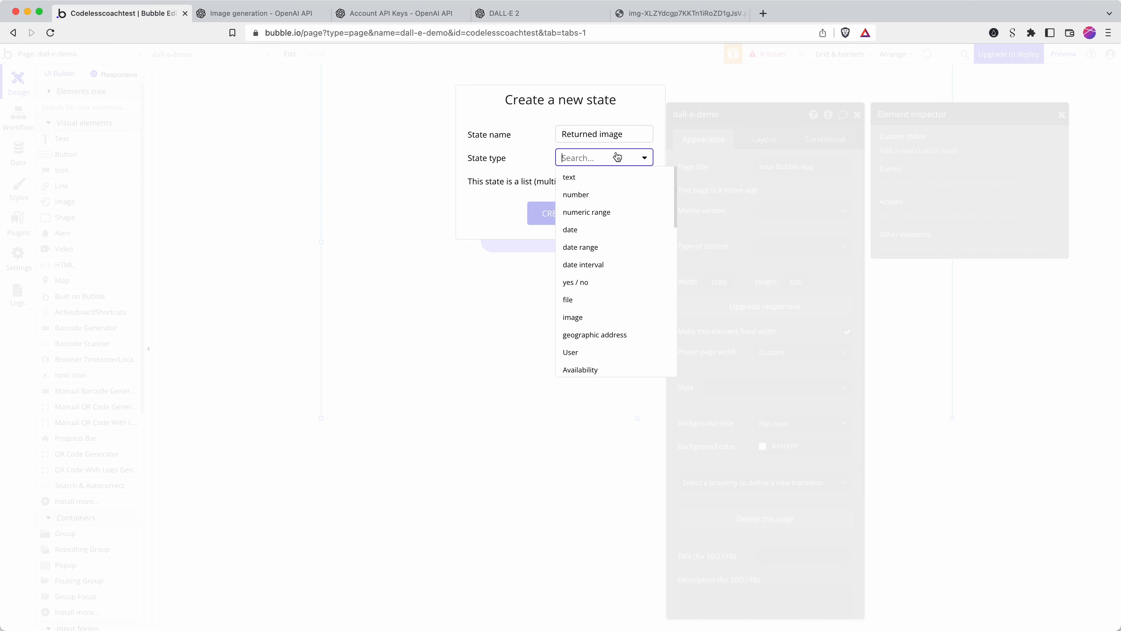
pyautogui.write('image')
pyautogui.click(593, 180)
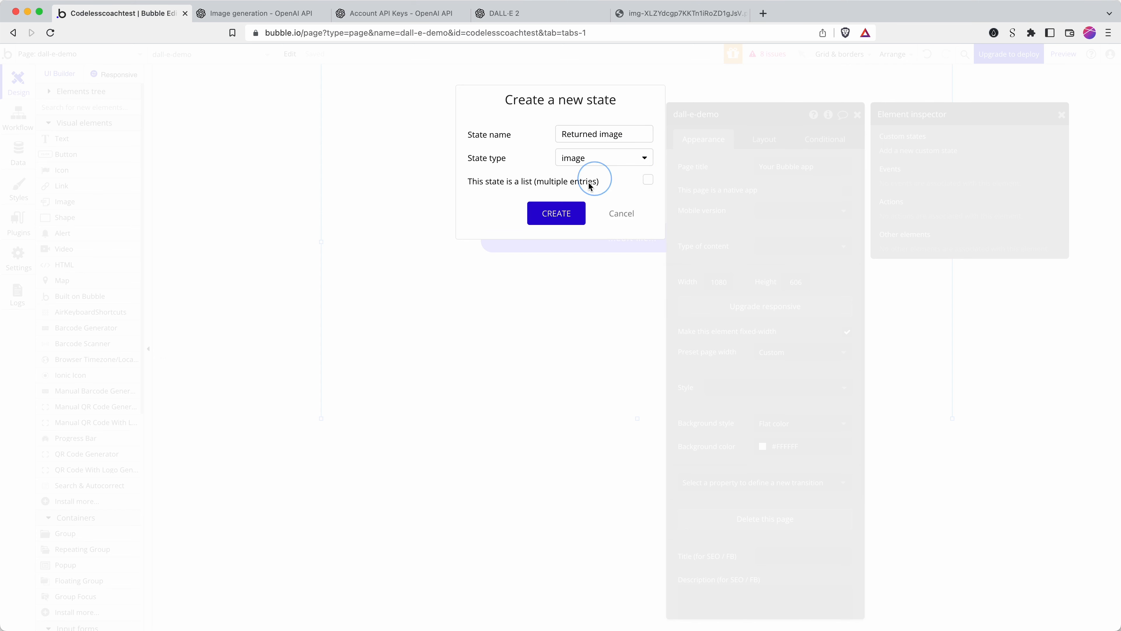
pyautogui.click(554, 214)
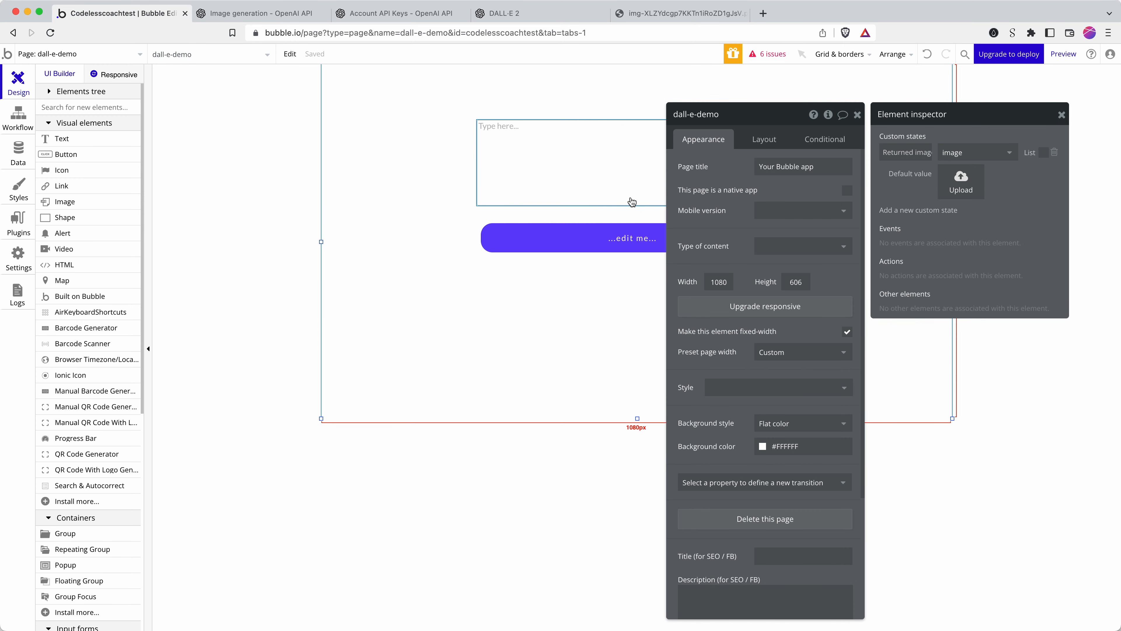
# - Set the image element's dynamic image source to dall-e-demo's Returned image
pyautogui.click(567, 320)
pyautogui.click(799, 204)
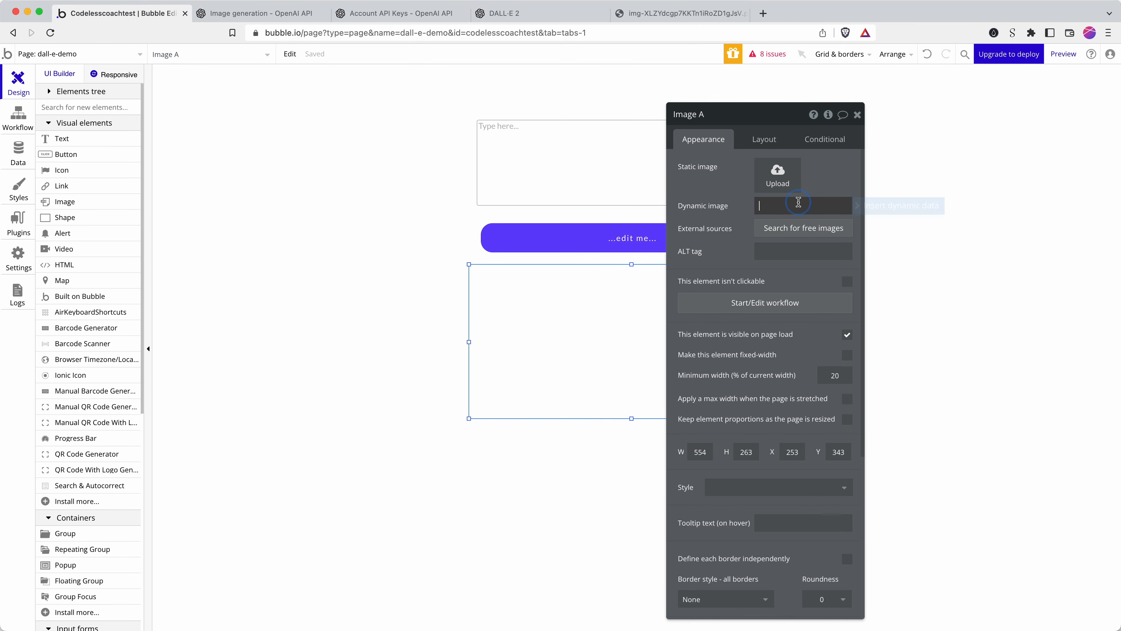
pyautogui.click(861, 206)
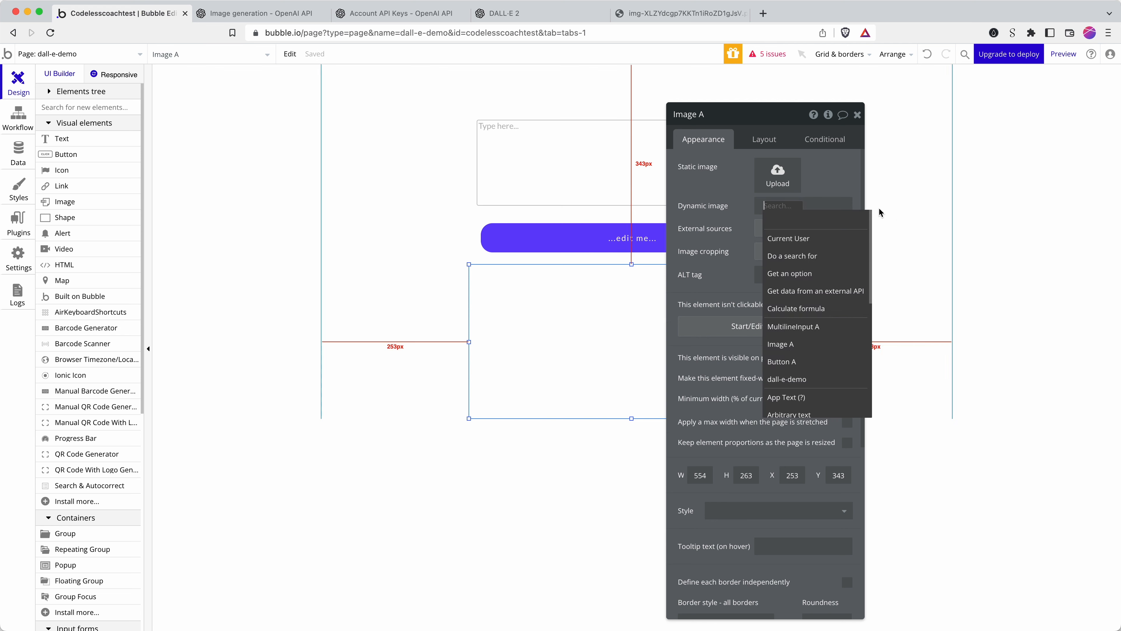
pyautogui.click(791, 379)
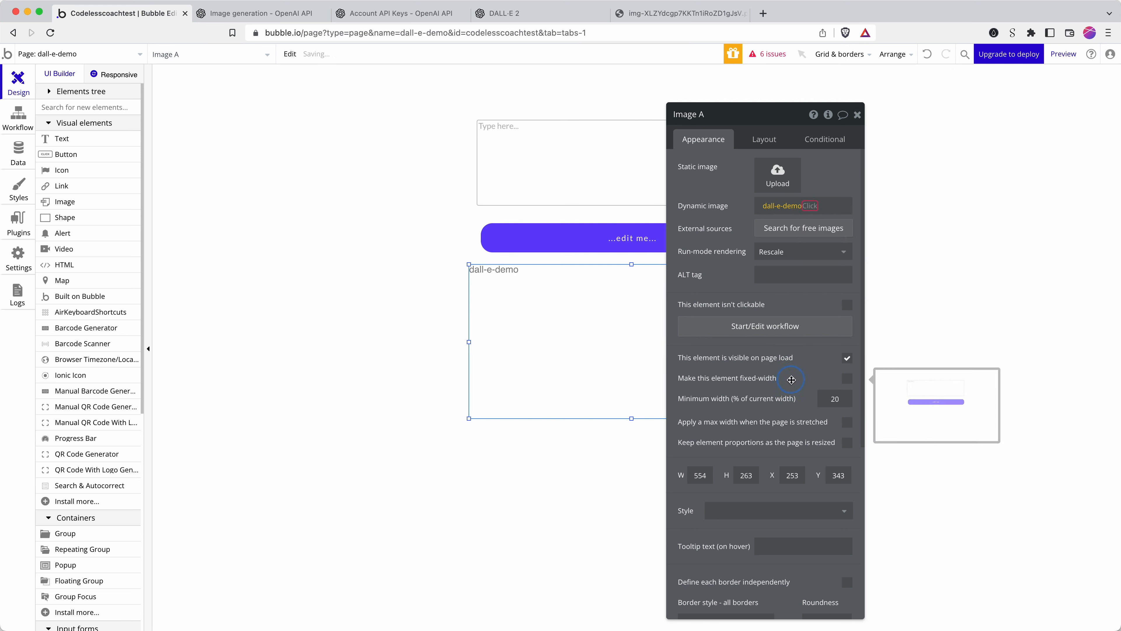
pyautogui.click(844, 257)
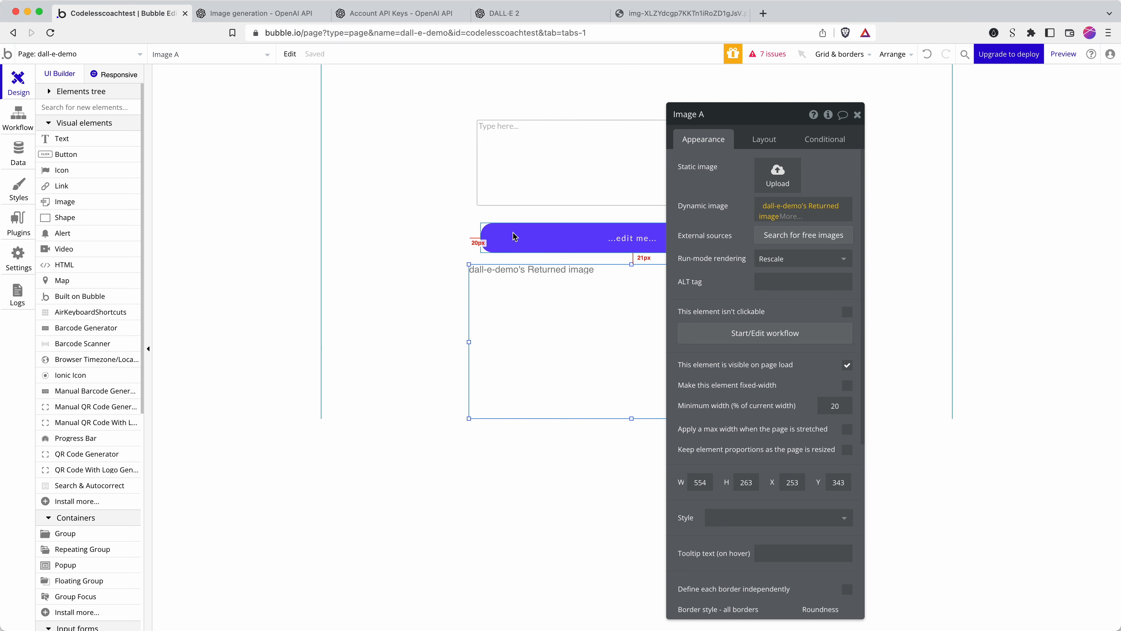
# - Change the button's label to "Generate AI image"
pyautogui.click(524, 168)
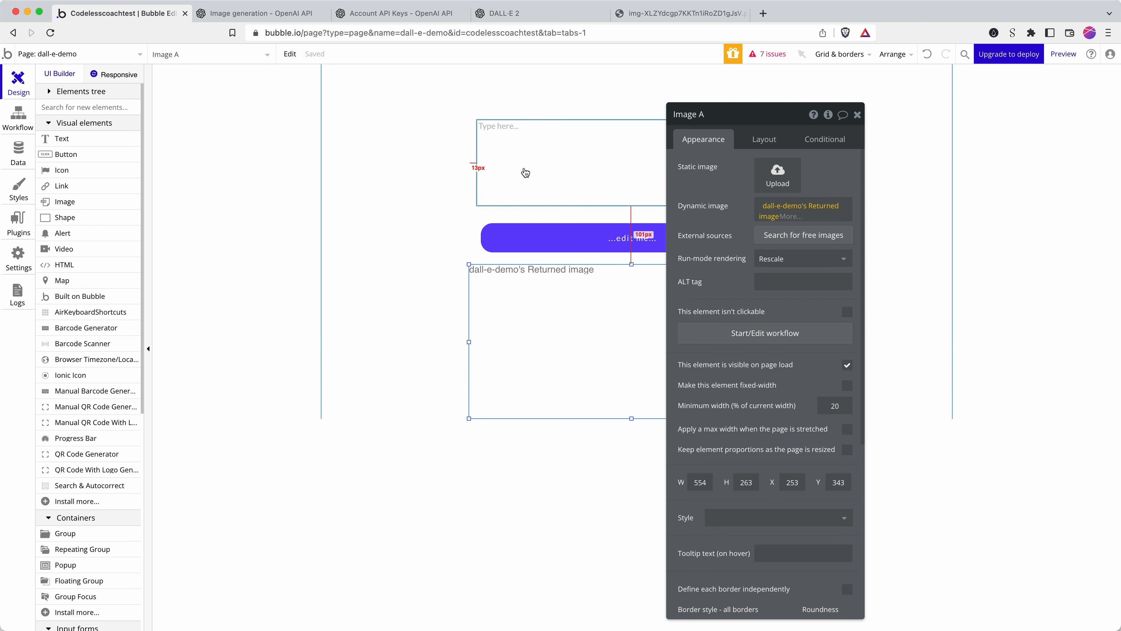
pyautogui.click(566, 231)
pyautogui.click(720, 167)
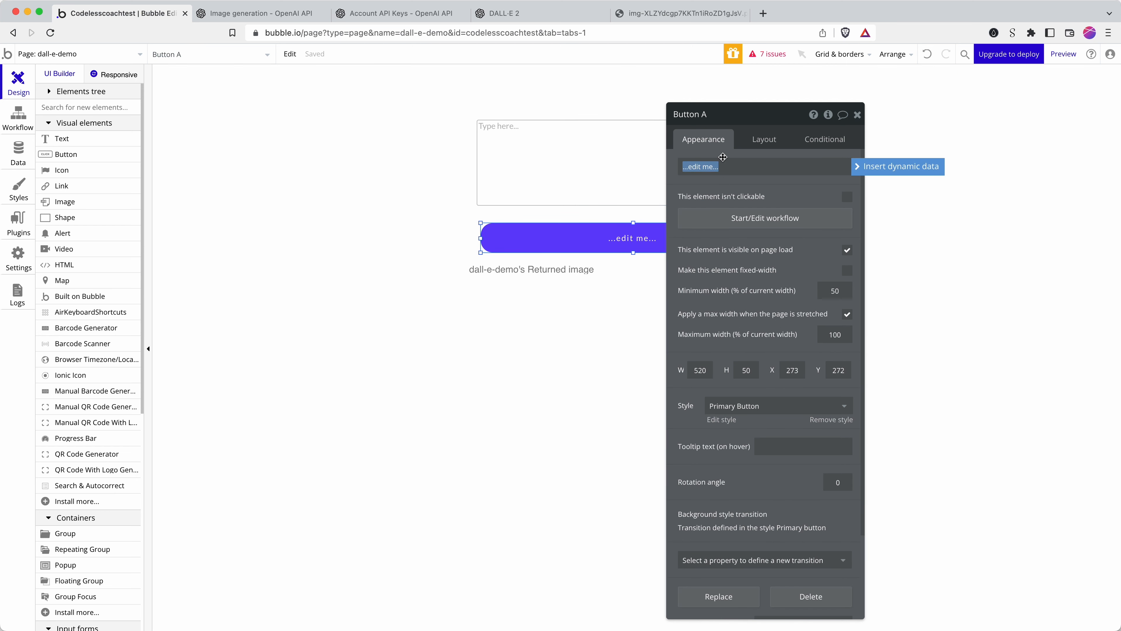
pyautogui.write('Generate AI image')
pyautogui.click(535, 156)
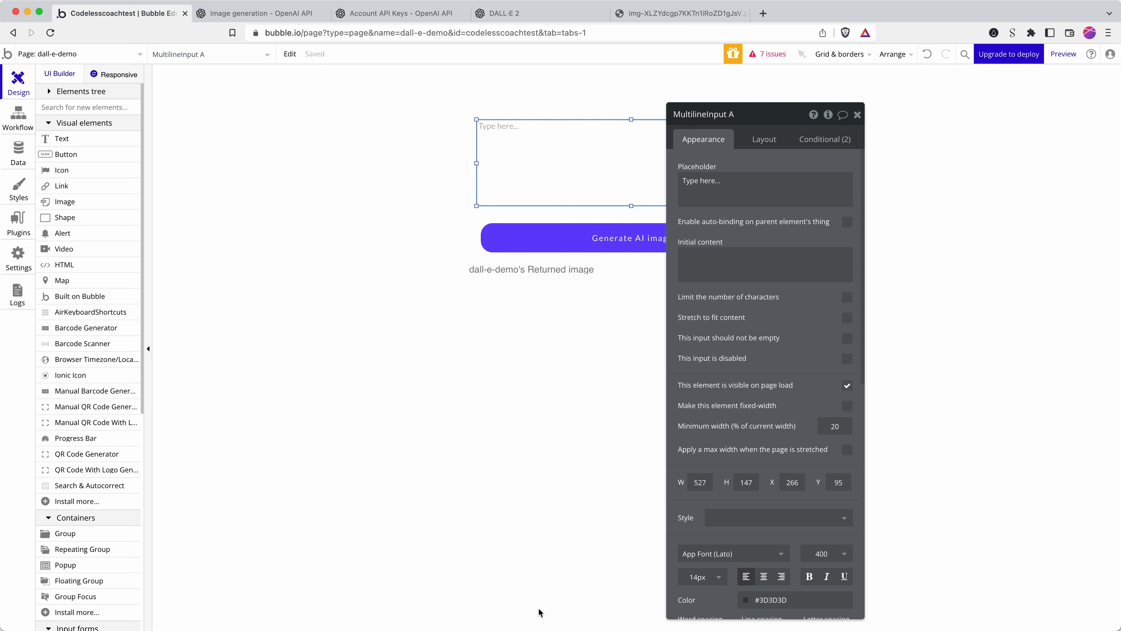
pyautogui.click(540, 627)
# - Create a workflow for the Generate AI image button with the DALL-E - Generate image action, and check that call in the API Connector
pyautogui.click(567, 234)
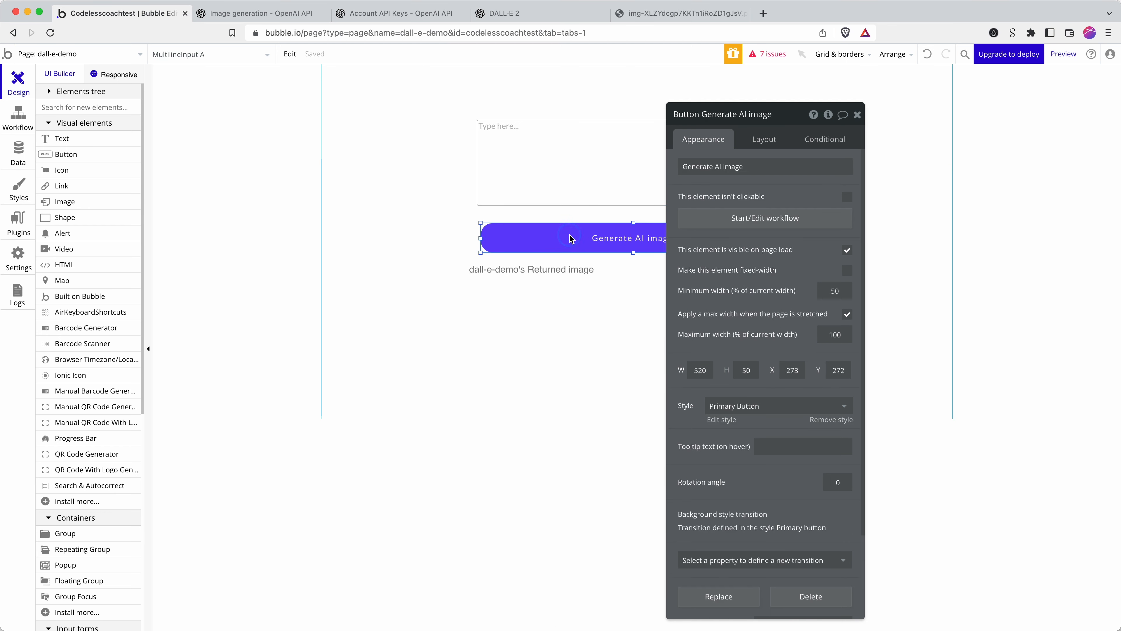
pyautogui.click(731, 221)
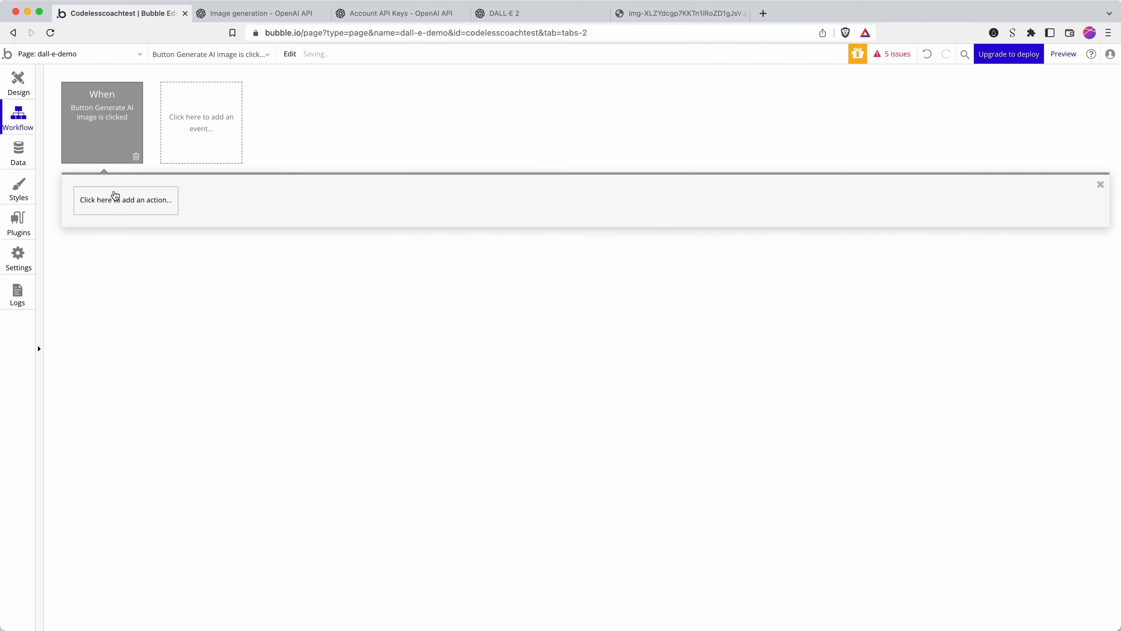
pyautogui.click(119, 199)
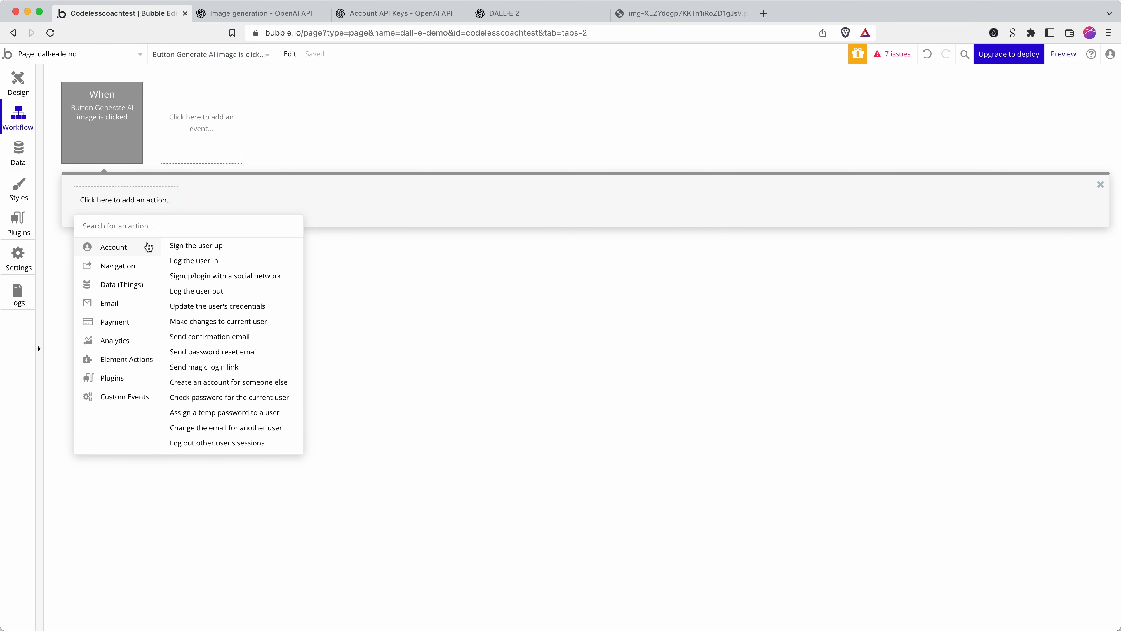
pyautogui.write('ger')
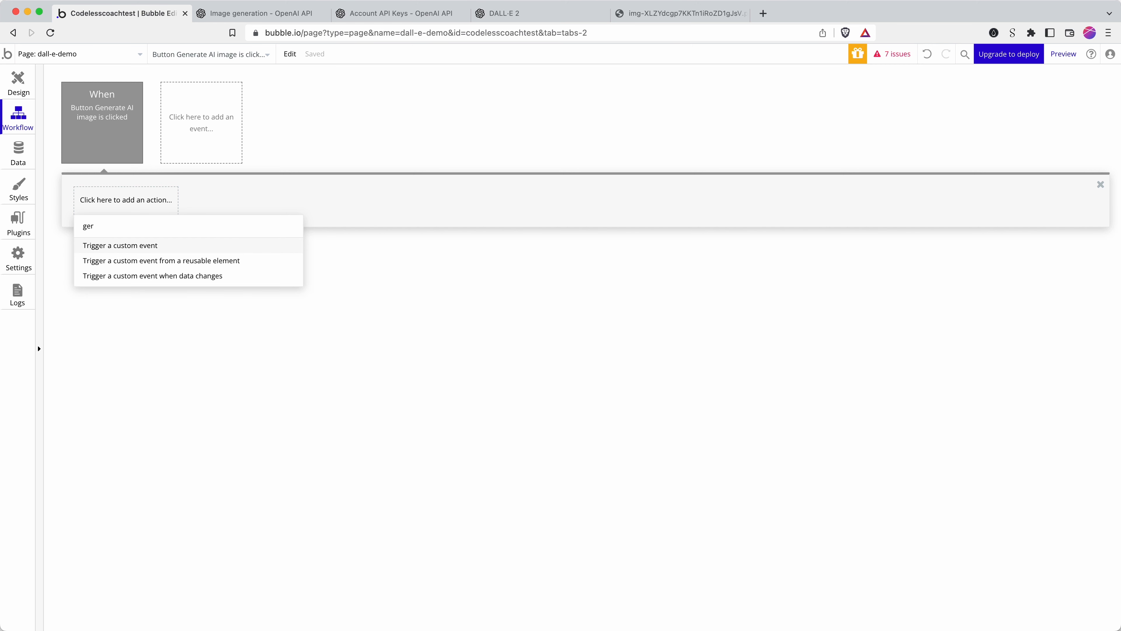
pyautogui.press('BackSpace')
pyautogui.press('BackSpace')
pyautogui.press('BackSpace')
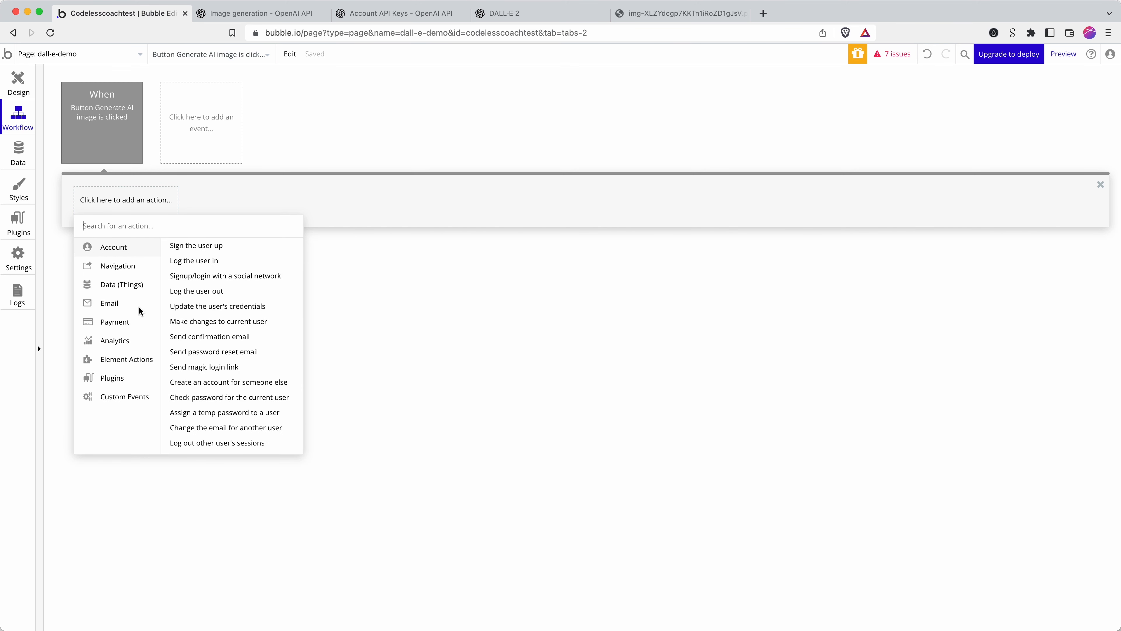
pyautogui.moveTo(122, 380)
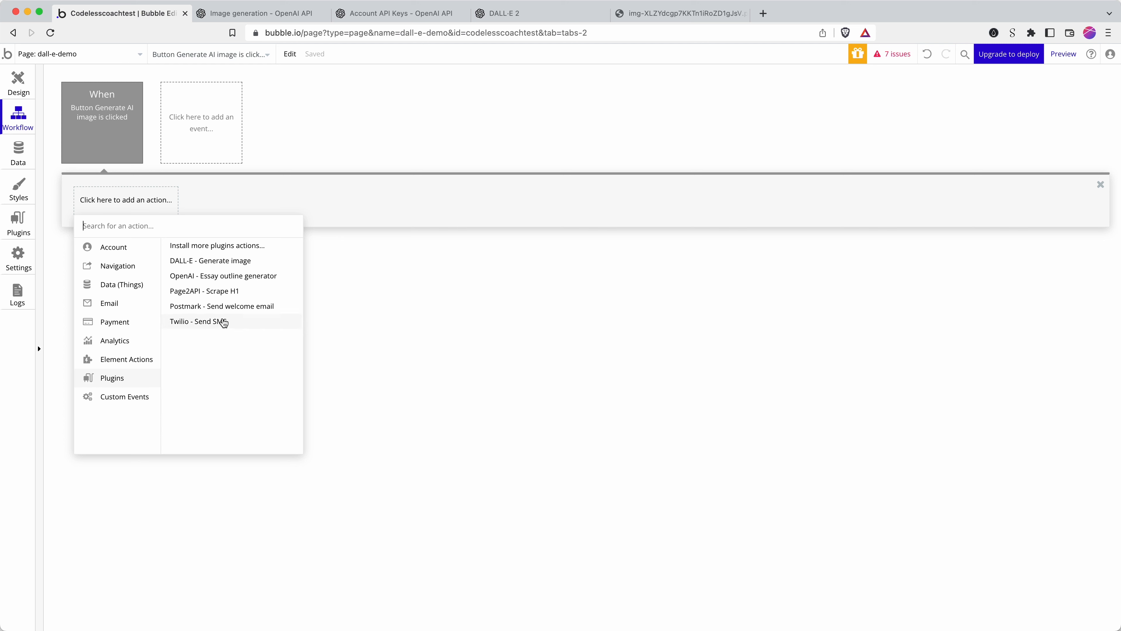
pyautogui.click(222, 262)
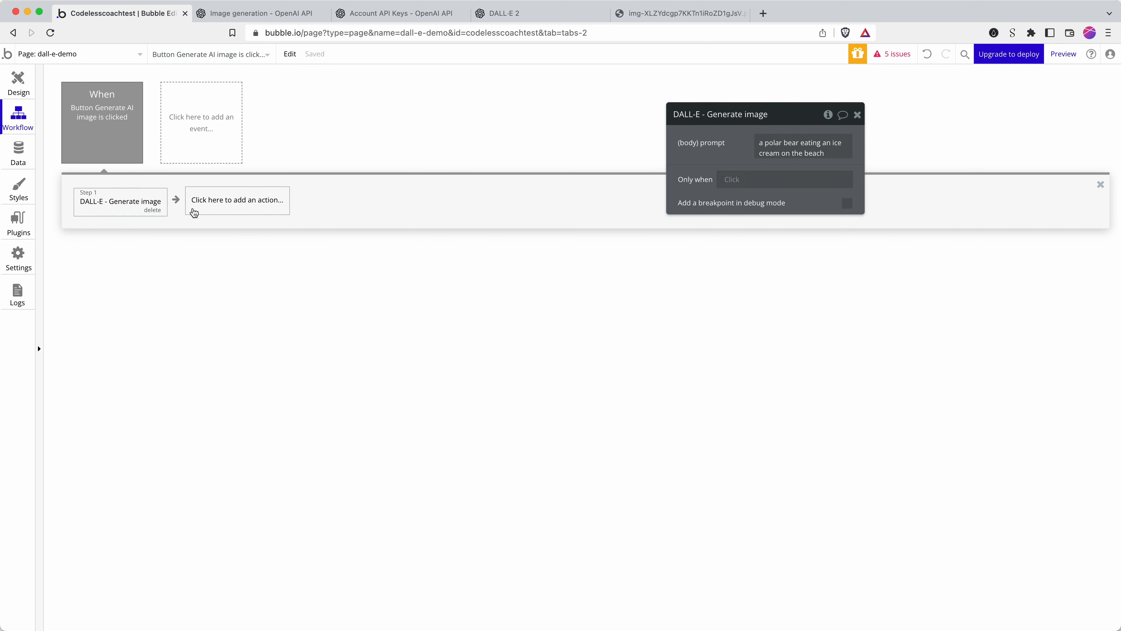
pyautogui.click(22, 223)
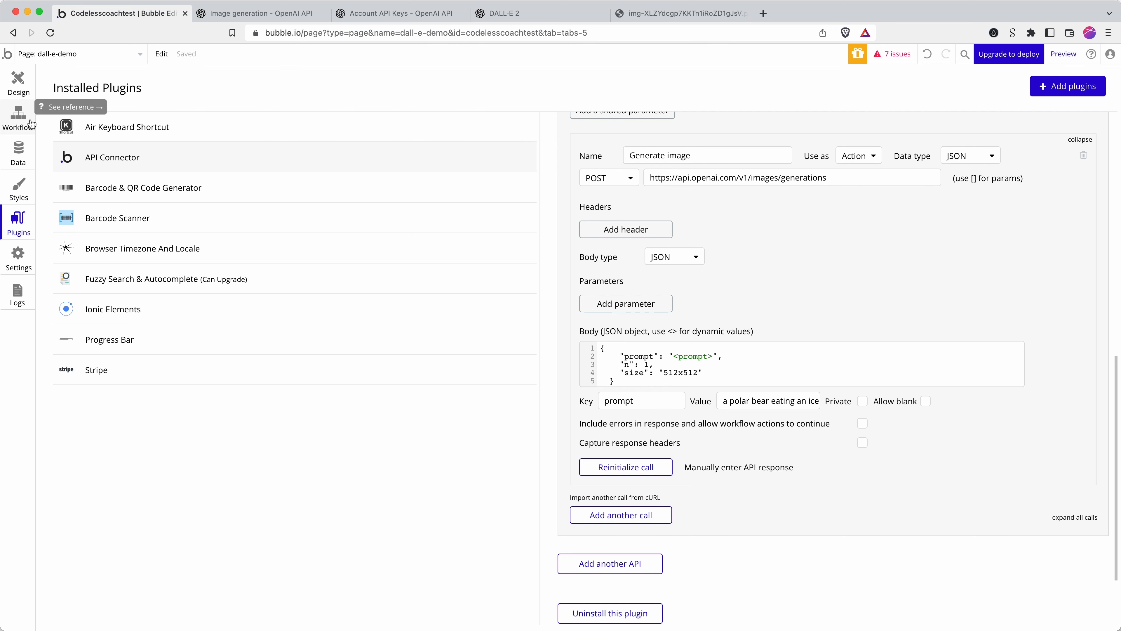
pyautogui.click(18, 117)
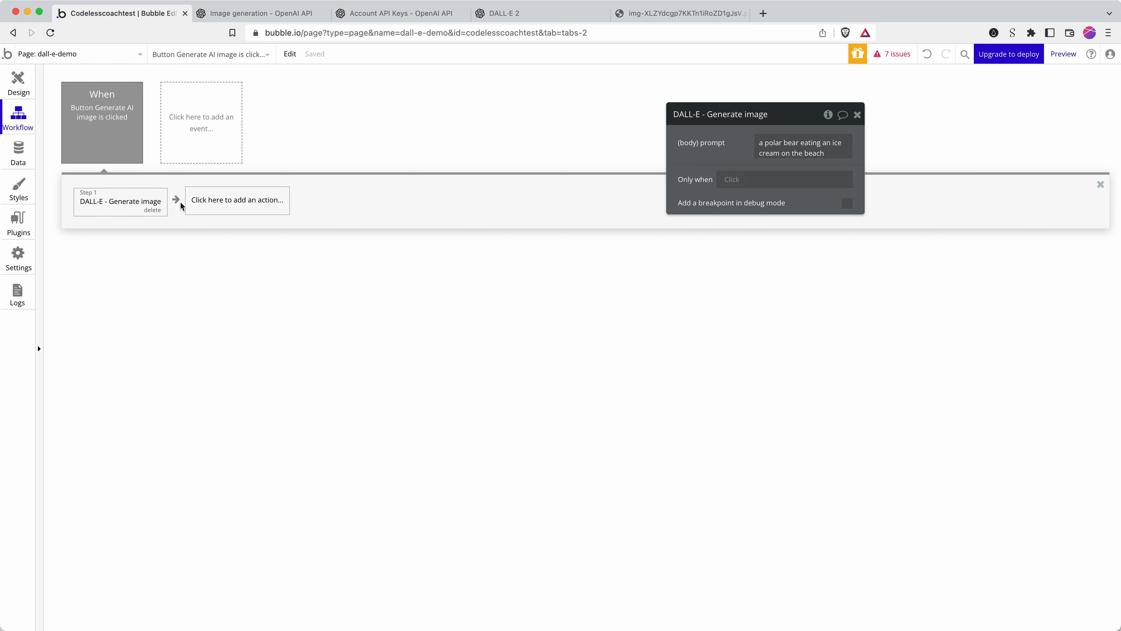
# - Add a Set state action after the DALL-E - Generate image action, targeting dall-e-demo's Returned image custom state
pyautogui.click(204, 207)
pyautogui.moveTo(233, 359)
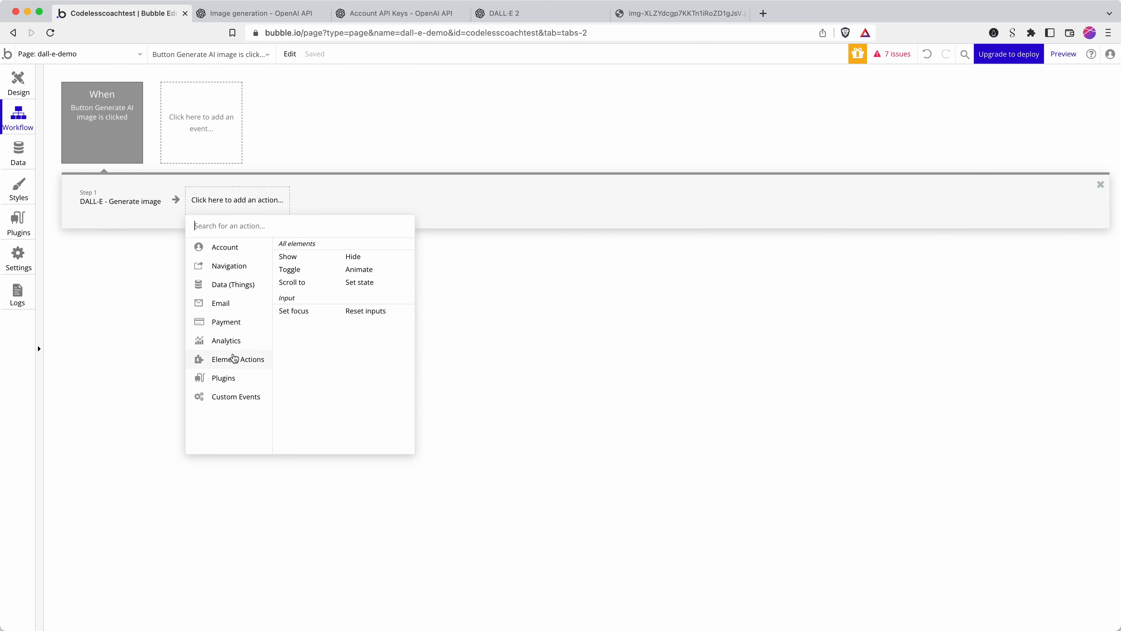
pyautogui.click(363, 283)
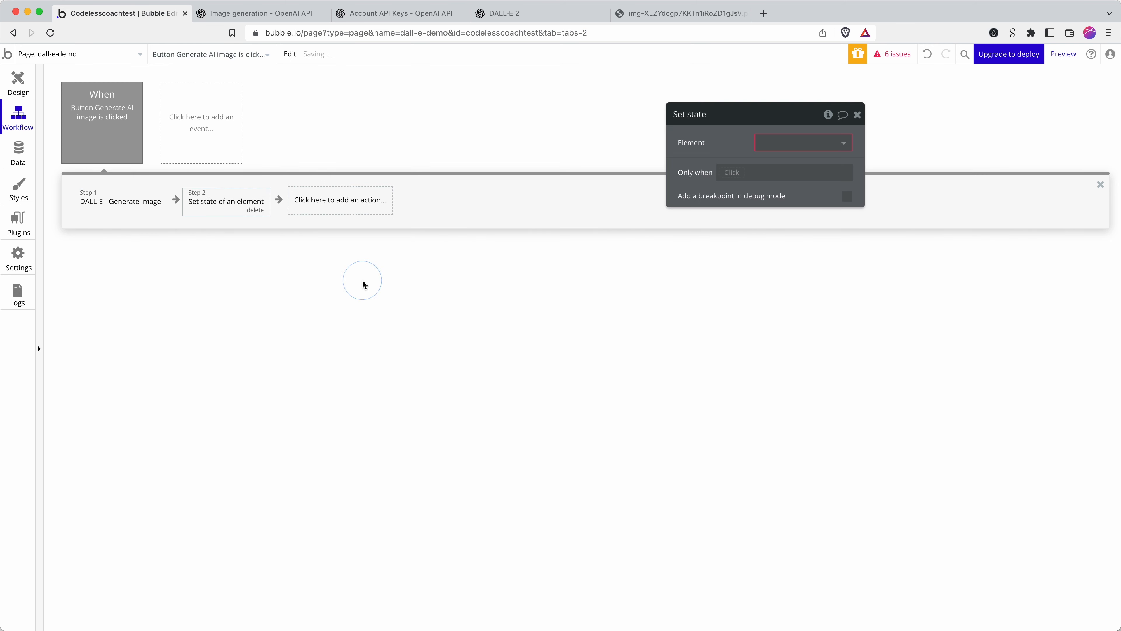
pyautogui.click(795, 142)
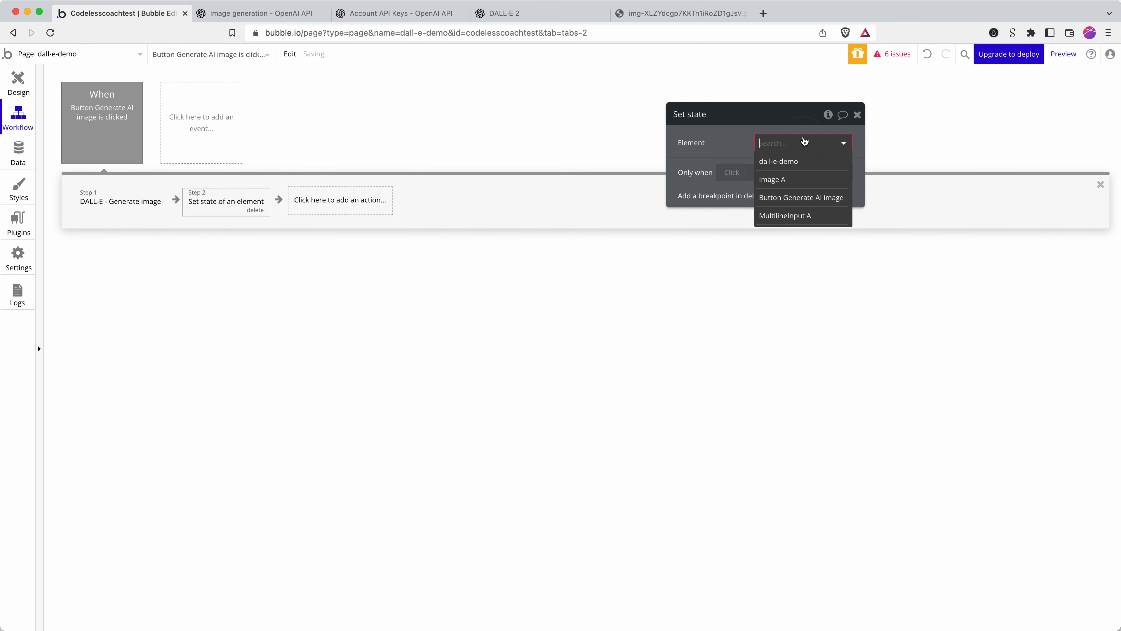
pyautogui.click(802, 167)
pyautogui.click(797, 166)
pyautogui.click(795, 184)
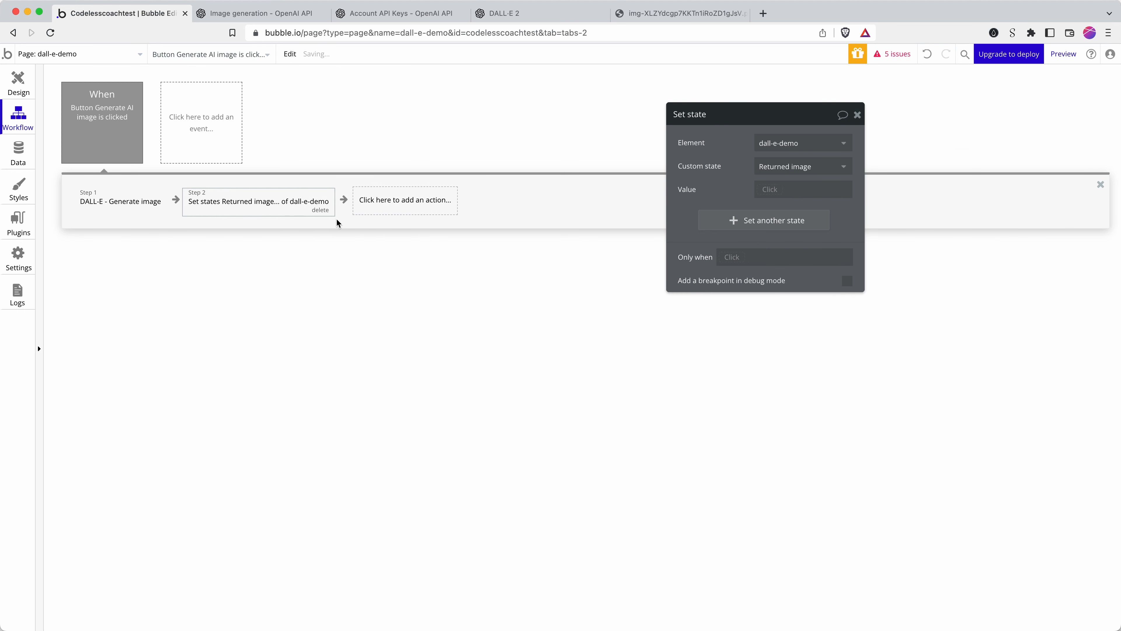
# - Set the state's value to Result of step 1 (DALL-E - Generate image)'s data:each item's url
pyautogui.click(784, 189)
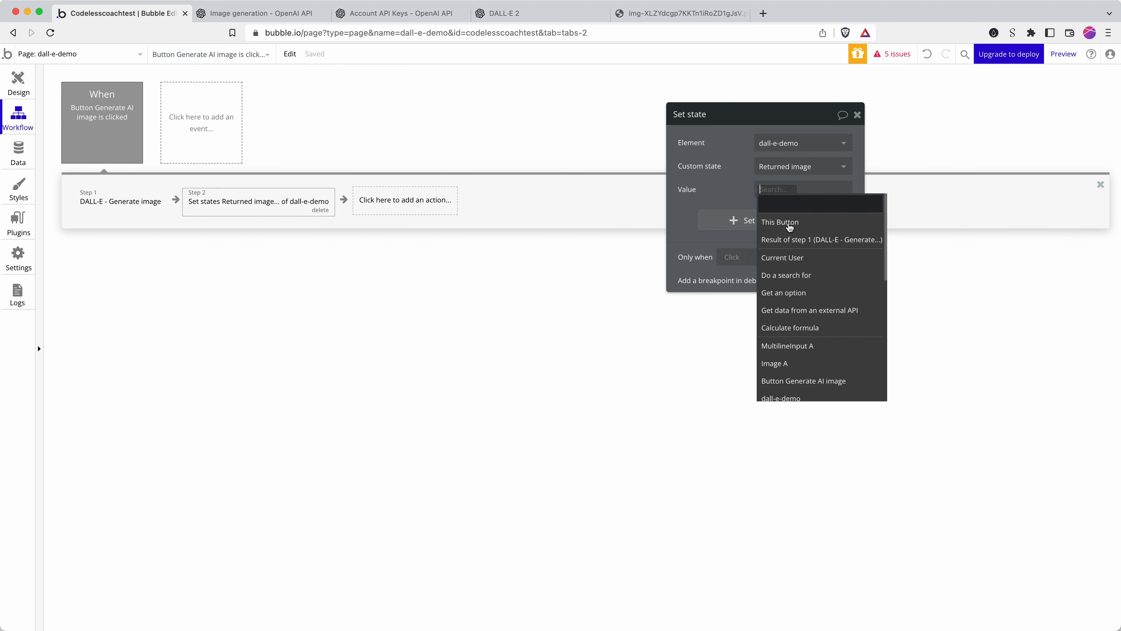
pyautogui.click(792, 241)
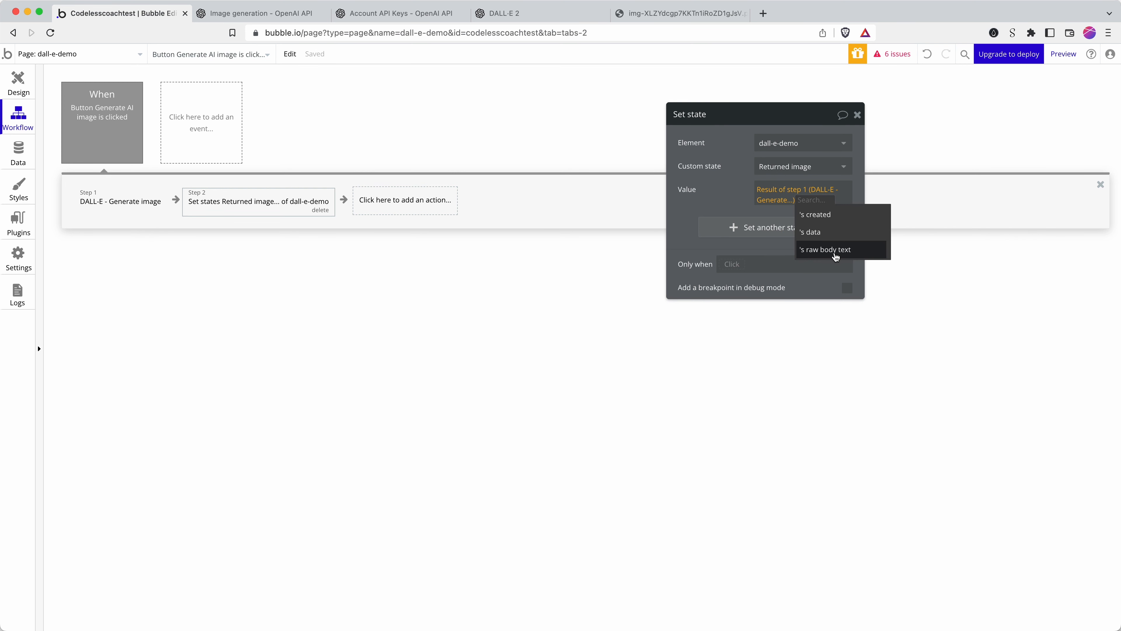
pyautogui.click(831, 237)
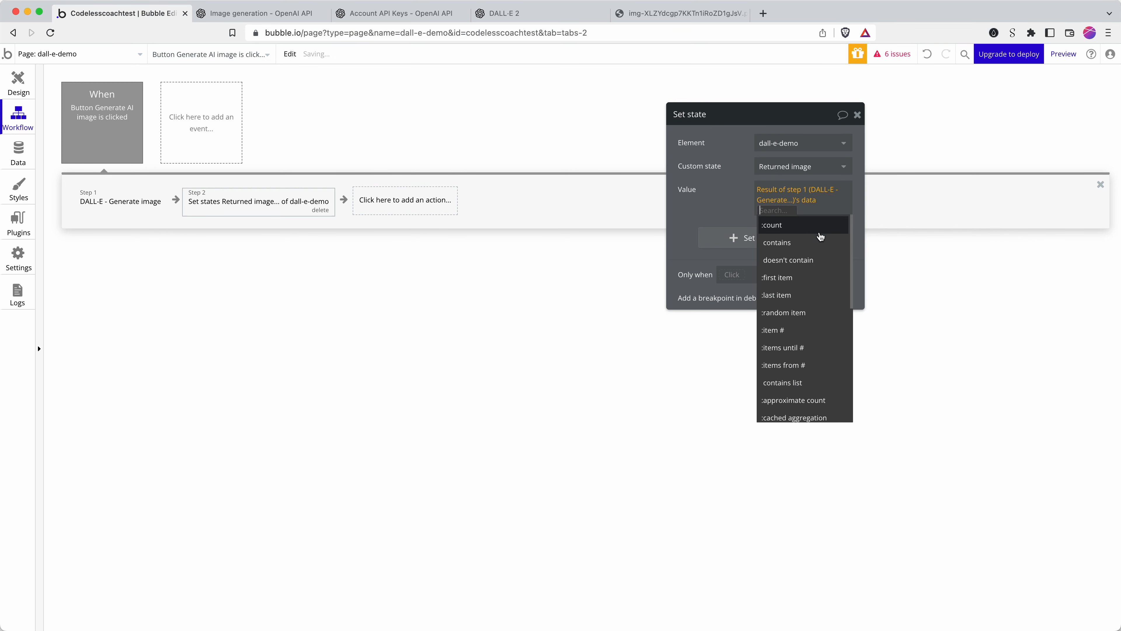
pyautogui.scroll(-3, 808, 272)
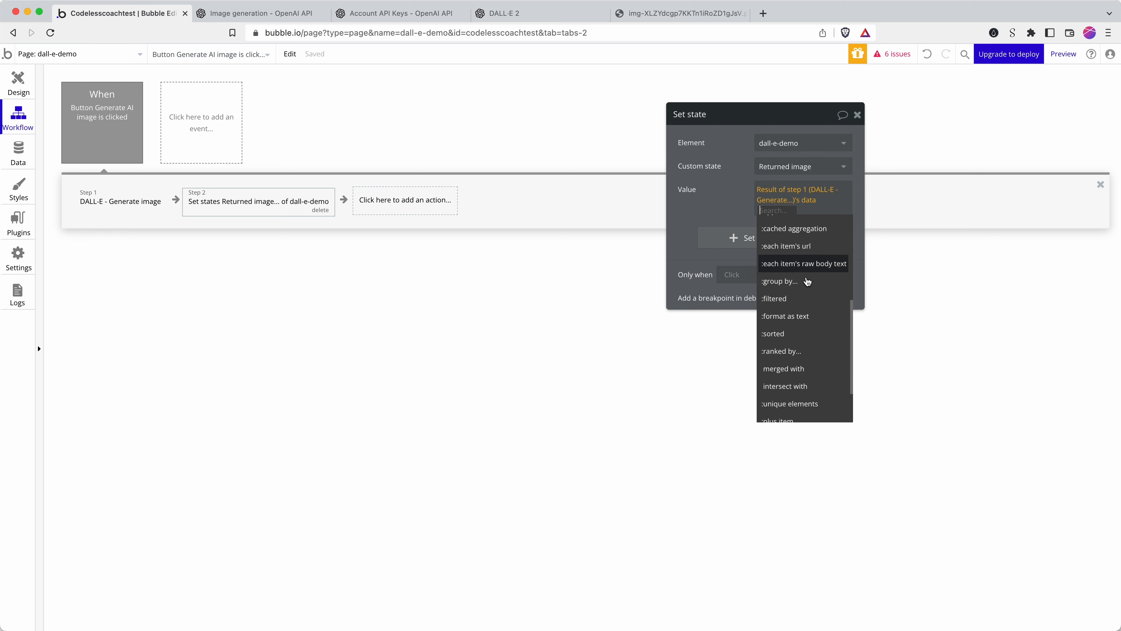
pyautogui.click(802, 253)
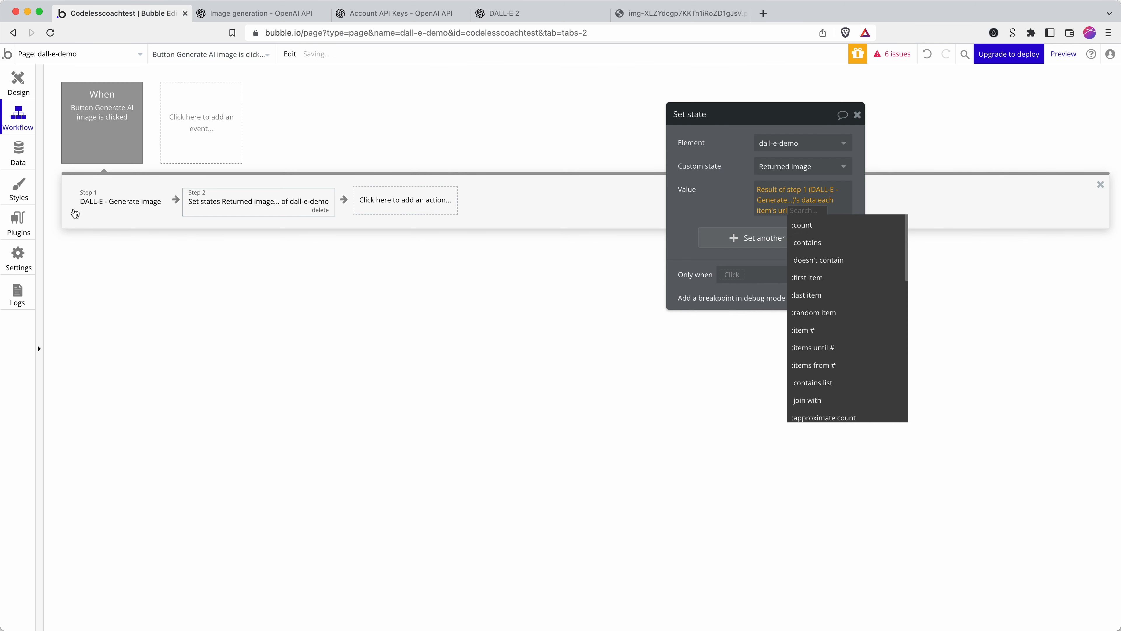
# - Examine the saved response of the Generate image call in the API Connector, and return to the workflow
pyautogui.click(20, 221)
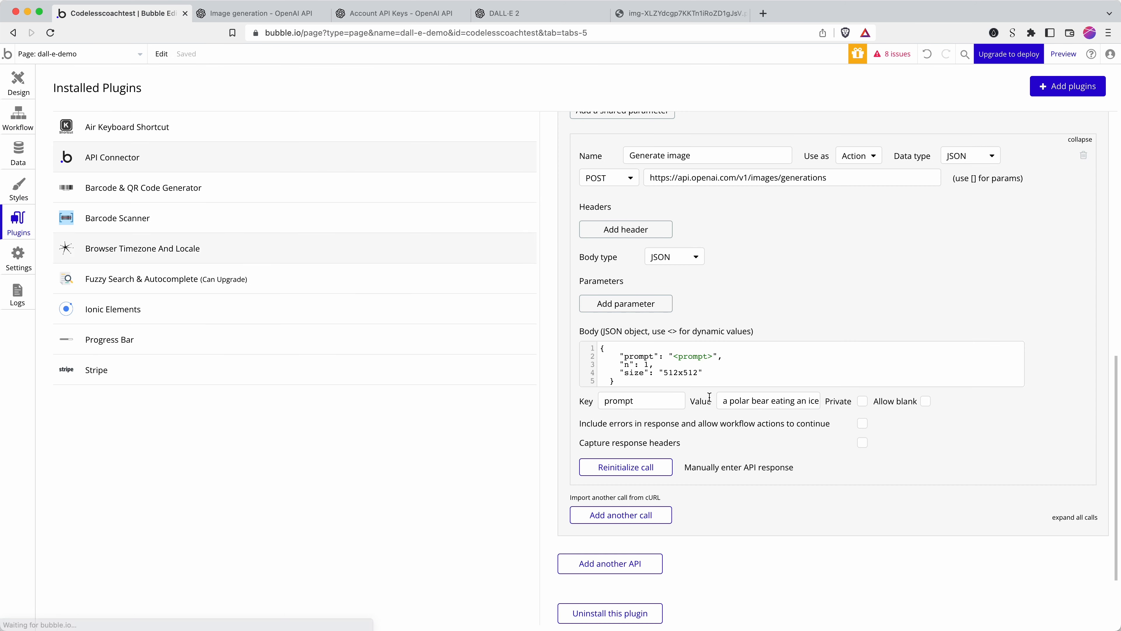
pyautogui.click(735, 467)
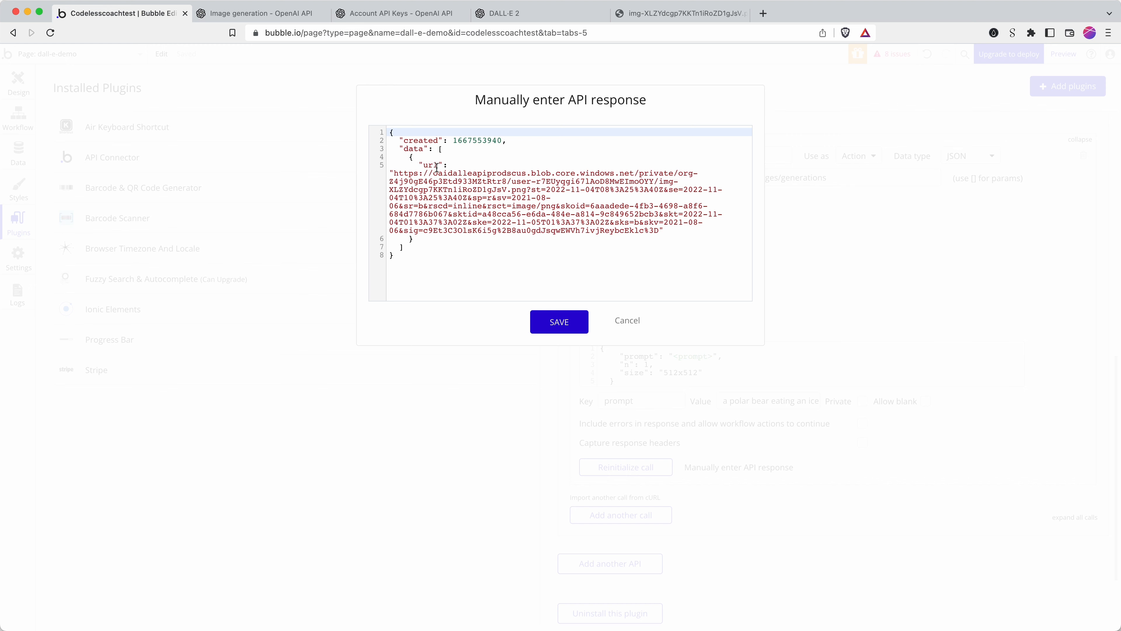
pyautogui.click(630, 320)
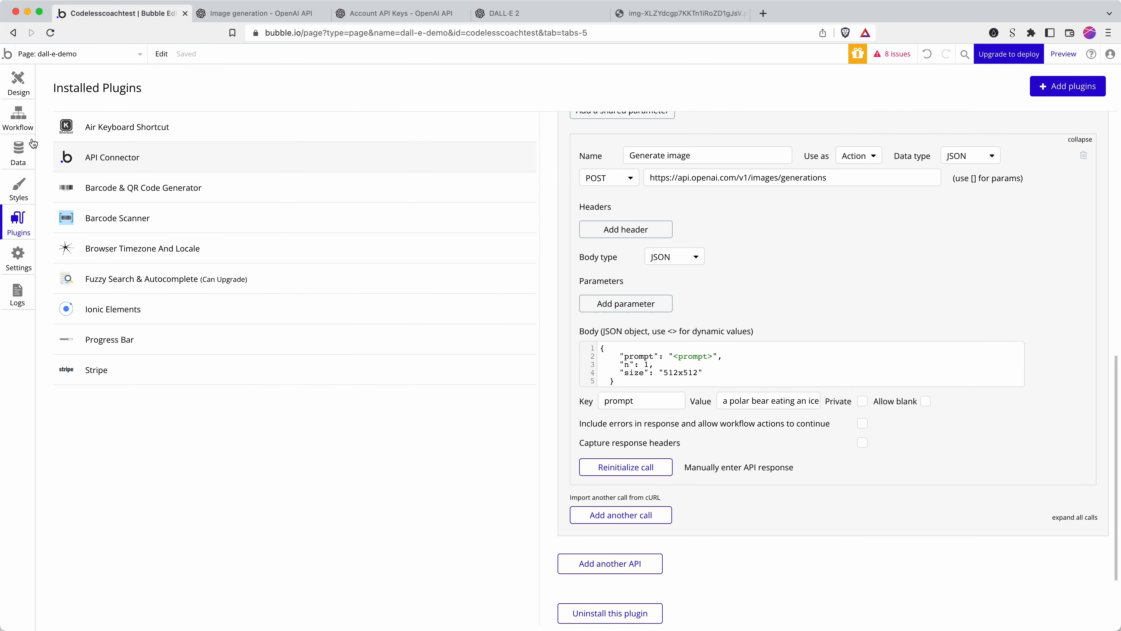
pyautogui.click(26, 127)
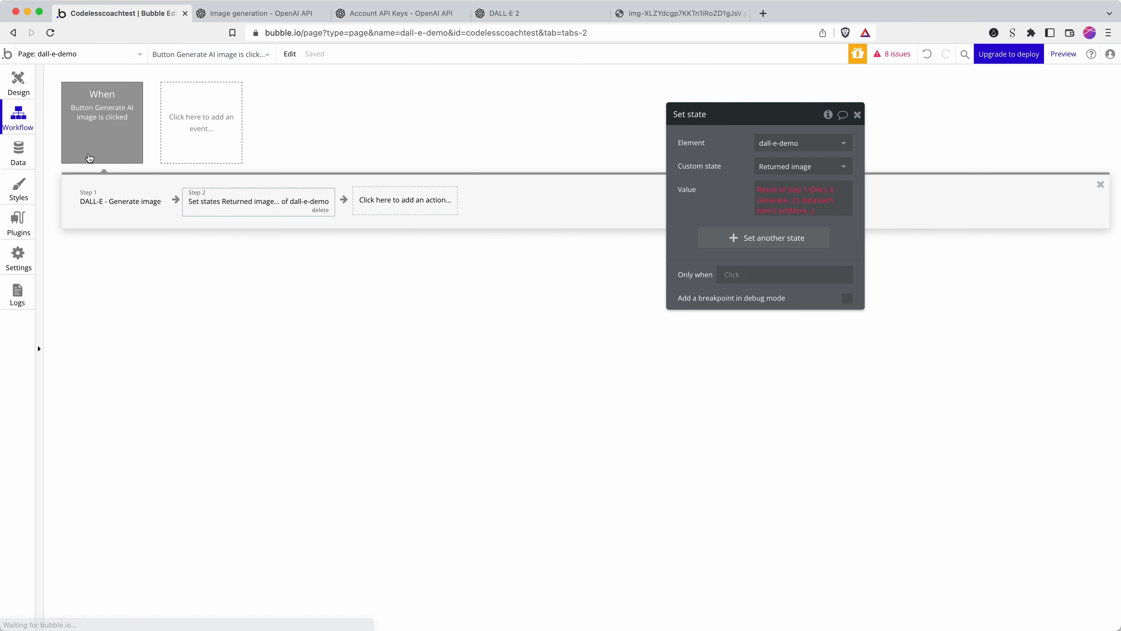
# - Complete the Returned image value expression with :first item and open a preview of the page
pyautogui.click(803, 210)
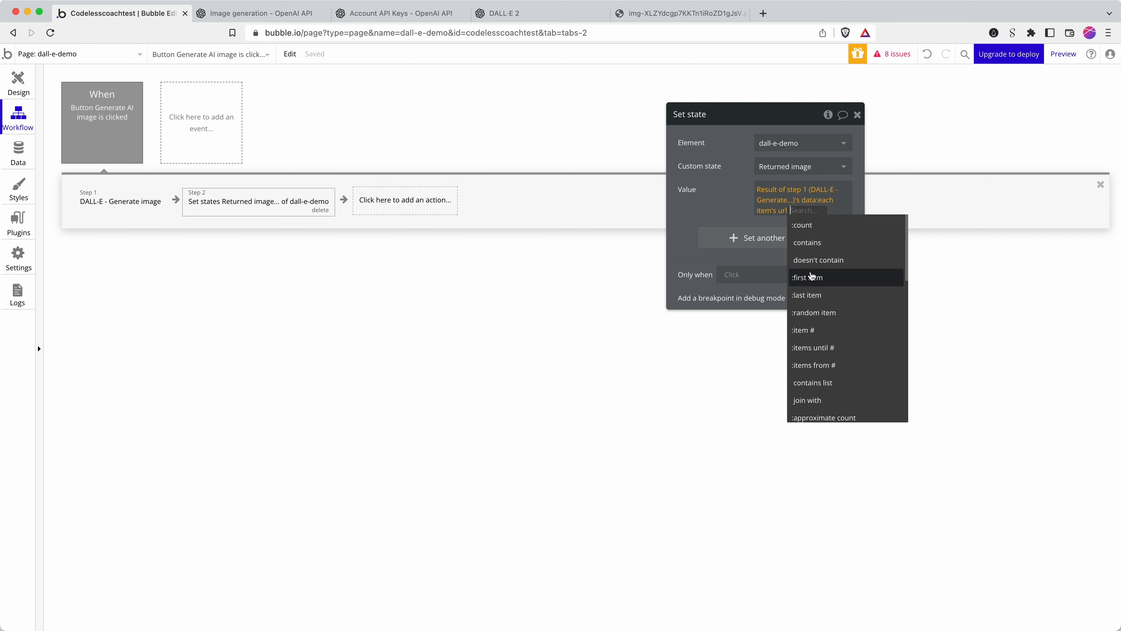
pyautogui.click(811, 275)
pyautogui.click(725, 215)
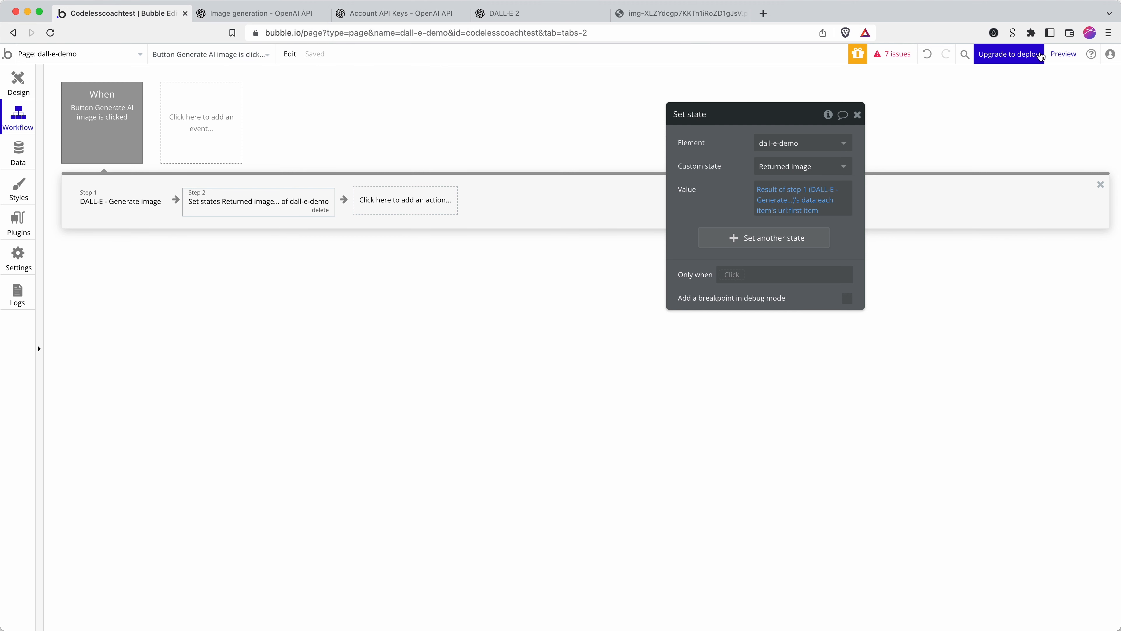
pyautogui.click(1063, 54)
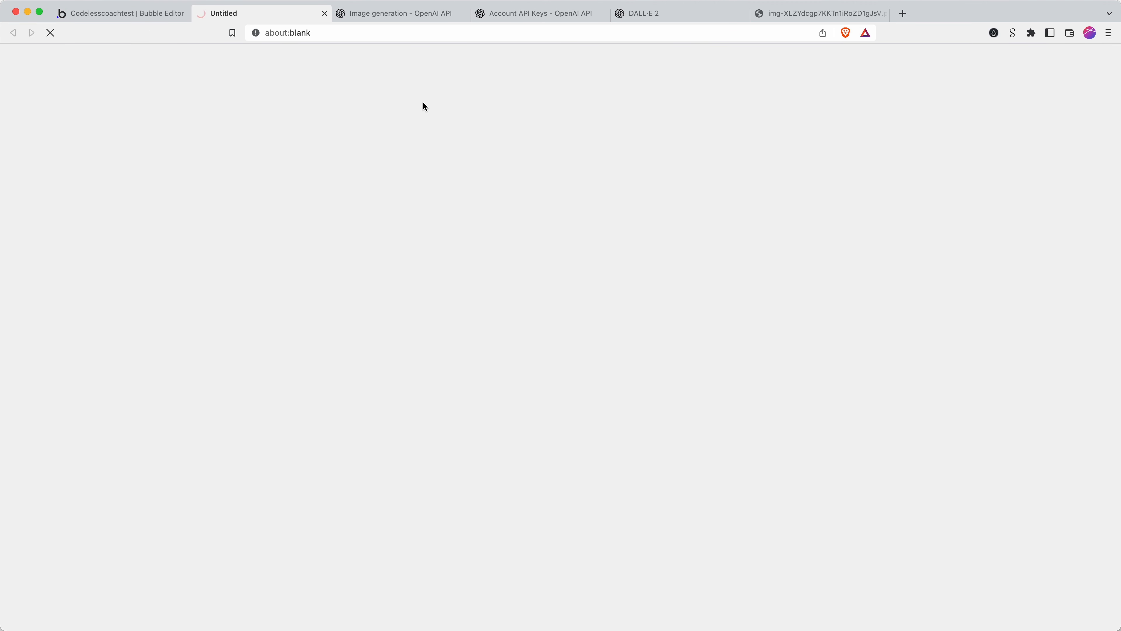
# - Add a Reset relevant inputs action to the workflow as step 2, ahead of the Set state action, and refresh the page preview
pyautogui.click(167, 20)
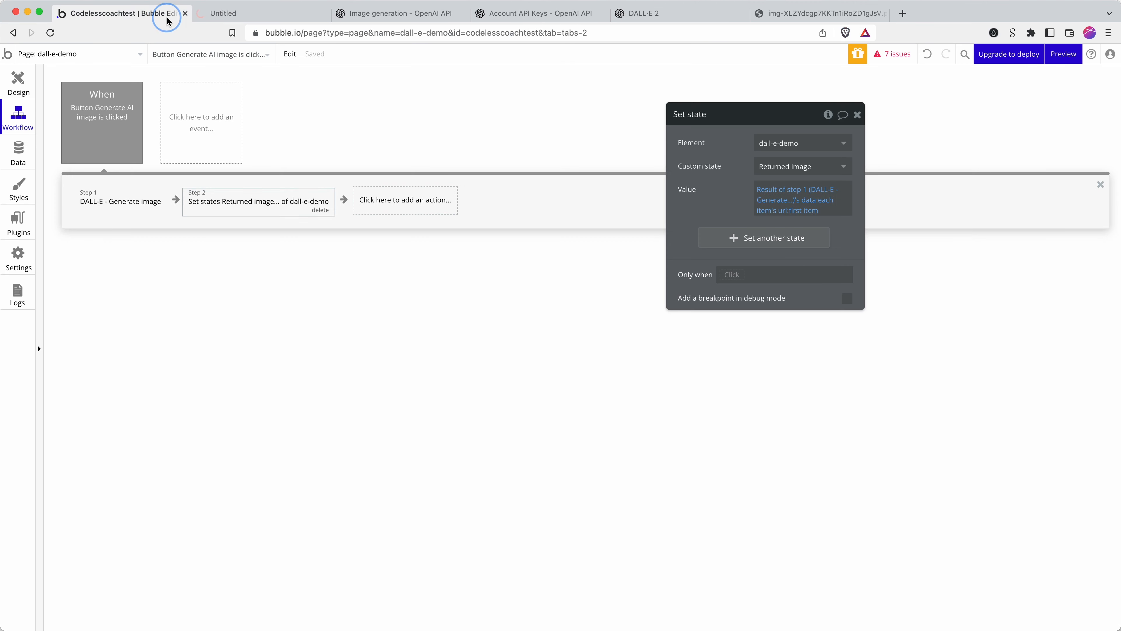
pyautogui.click(438, 209)
pyautogui.moveTo(423, 359)
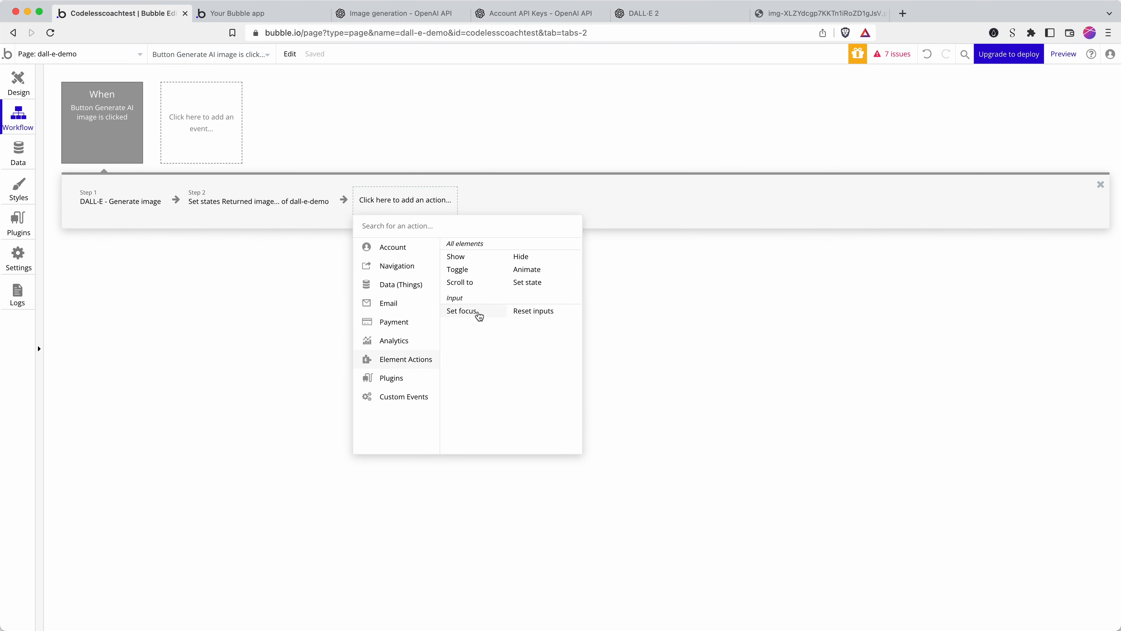
pyautogui.click(525, 310)
pyautogui.moveTo(376, 209); pyautogui.dragTo(205, 205)
pyautogui.click(255, 13)
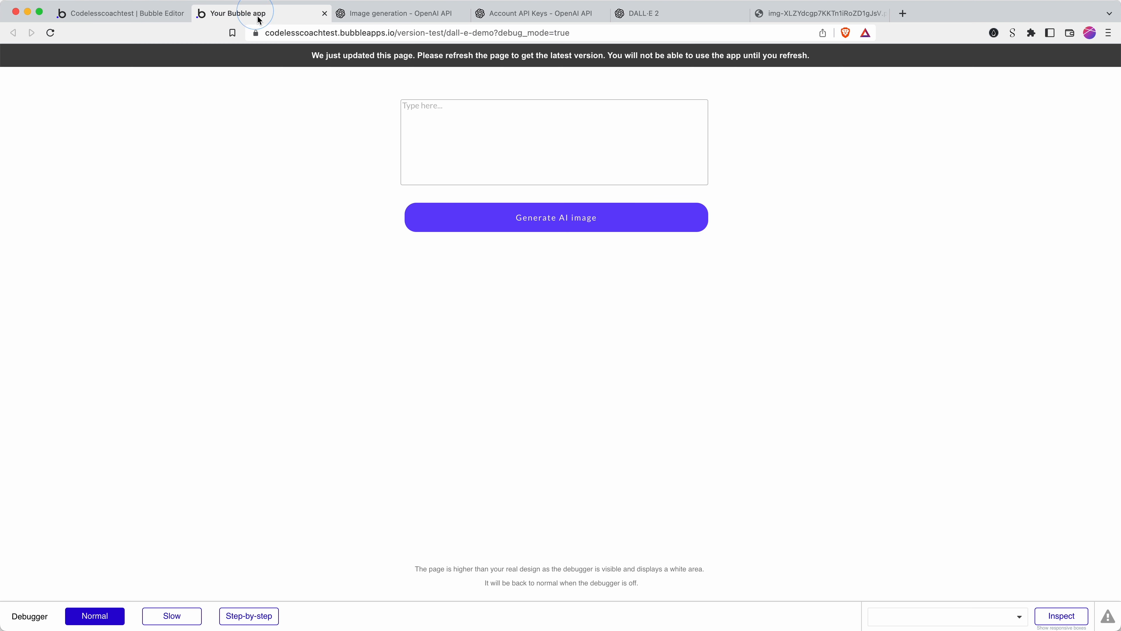
pyautogui.click(325, 56)
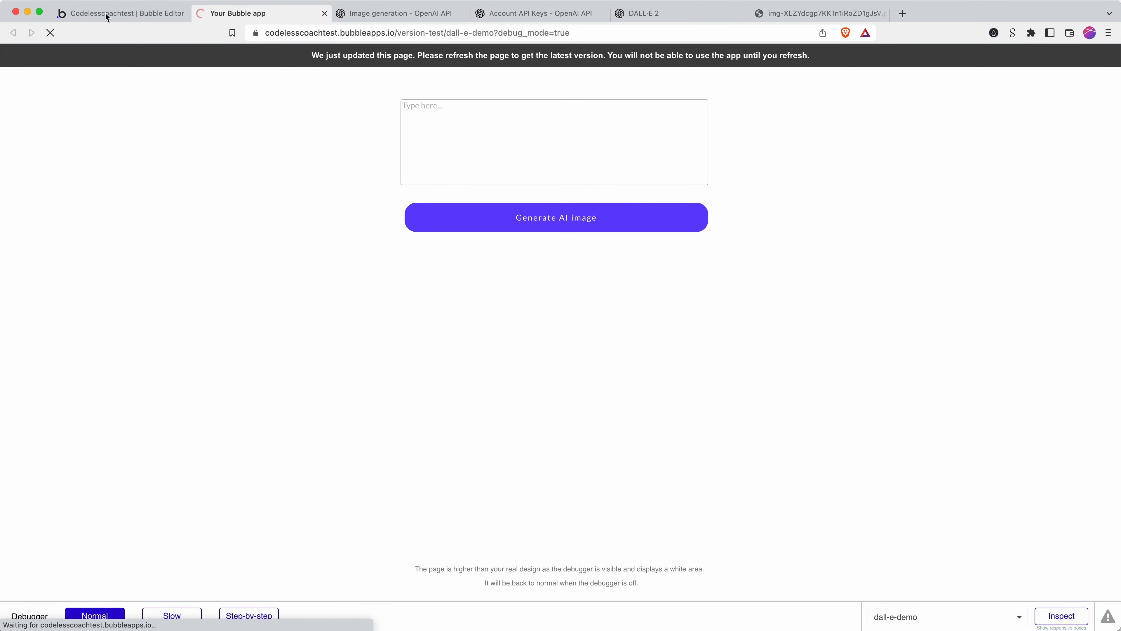
# - Replace the DALL-E - Generate image action's sample prompt text with MultilineInput A's value
pyautogui.click(94, 16)
pyautogui.click(141, 207)
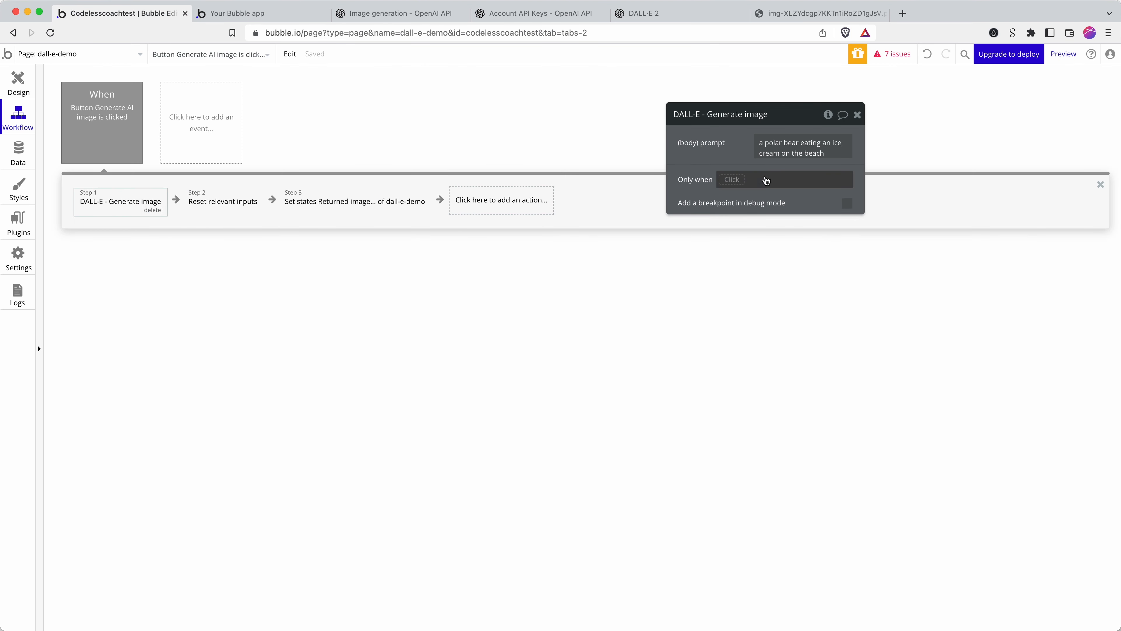
pyautogui.tripleClick(778, 149)
pyautogui.click(888, 144)
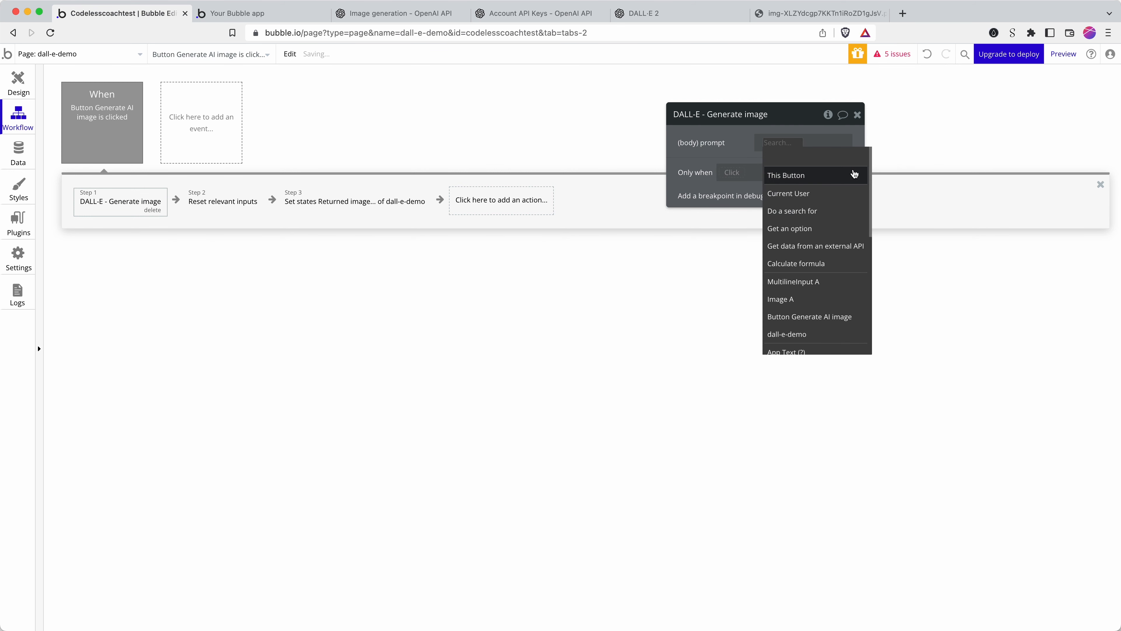
pyautogui.write('mul')
pyautogui.click(808, 194)
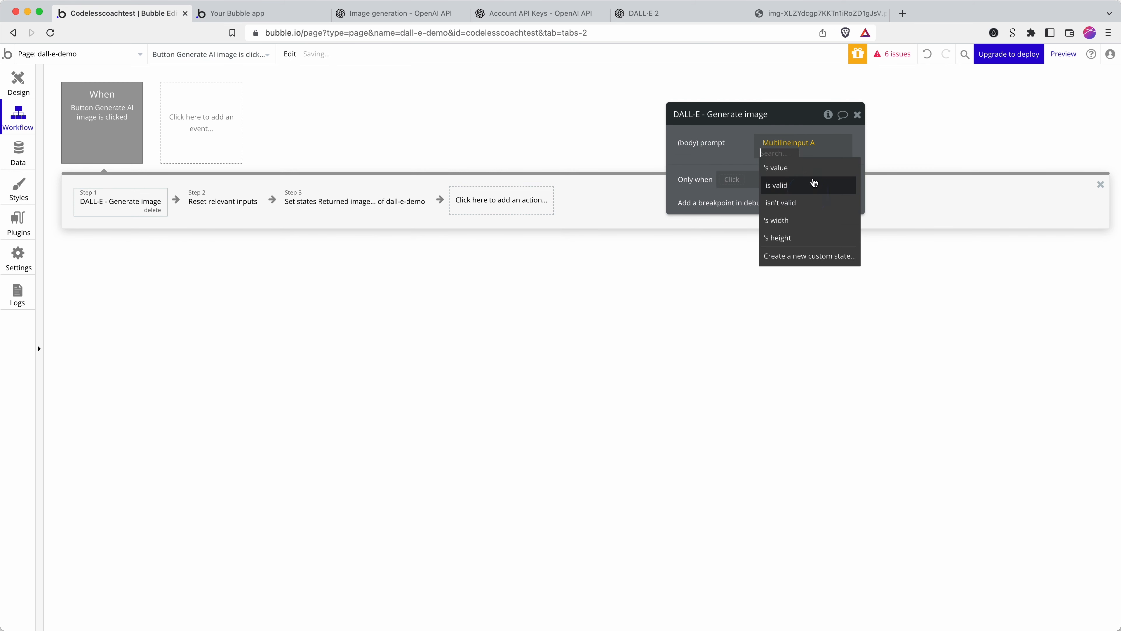
pyautogui.click(812, 170)
# - Refresh the page preview and generate an AI image from the prompt "a house cat and a robin sharing a coffee in paris"
pyautogui.click(241, 13)
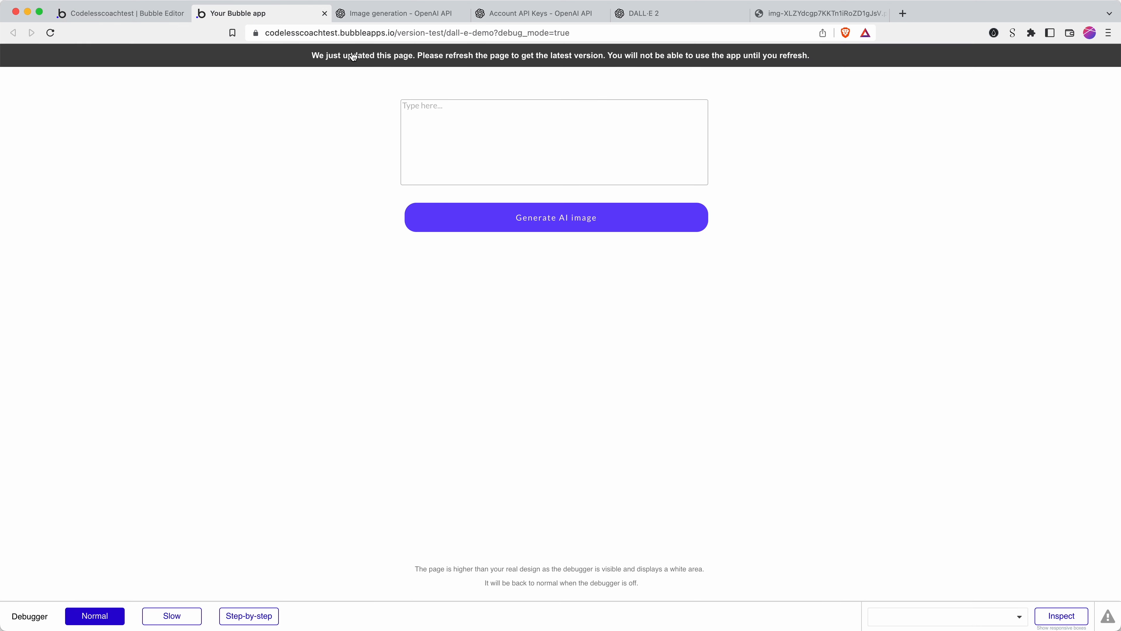
pyautogui.click(390, 66)
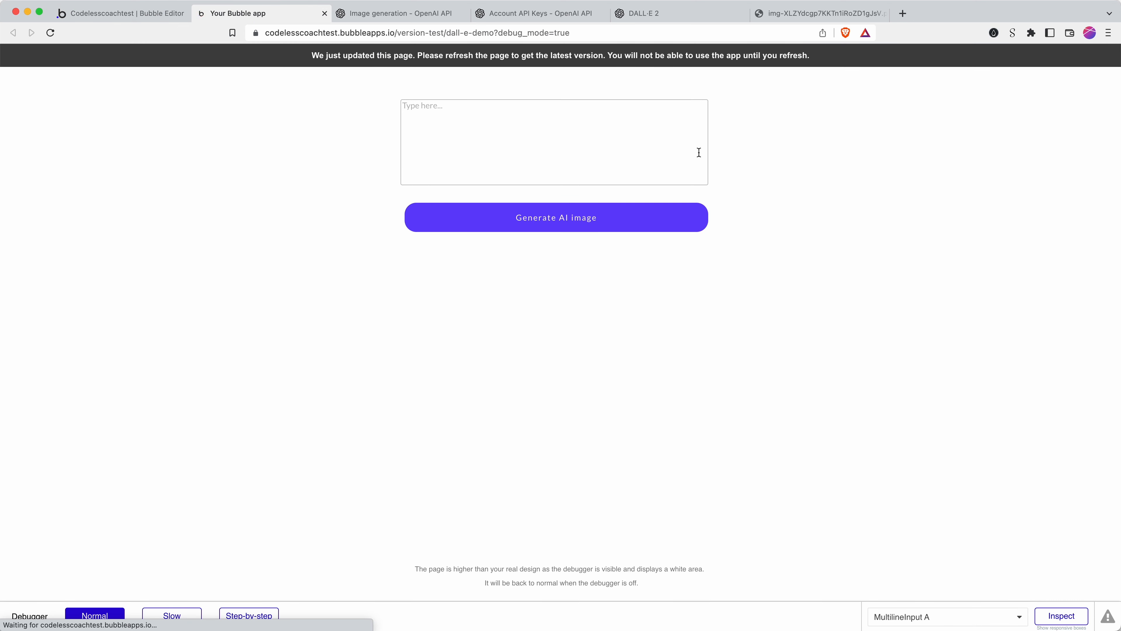
pyautogui.click(634, 146)
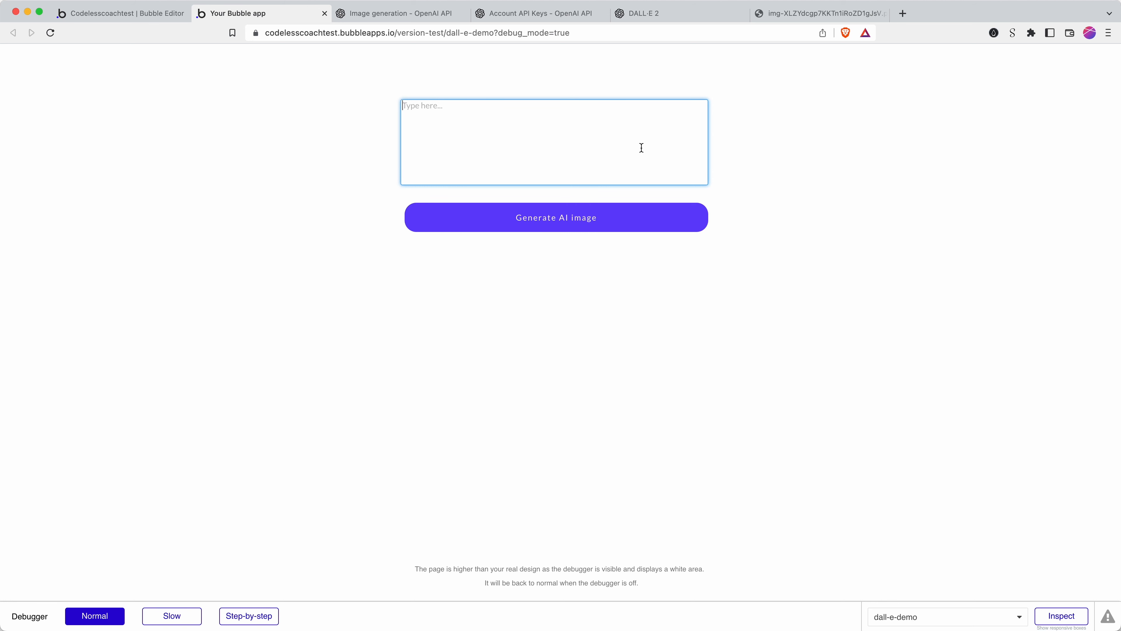
pyautogui.write('a house cat and a robin sharing a coffee in paris')
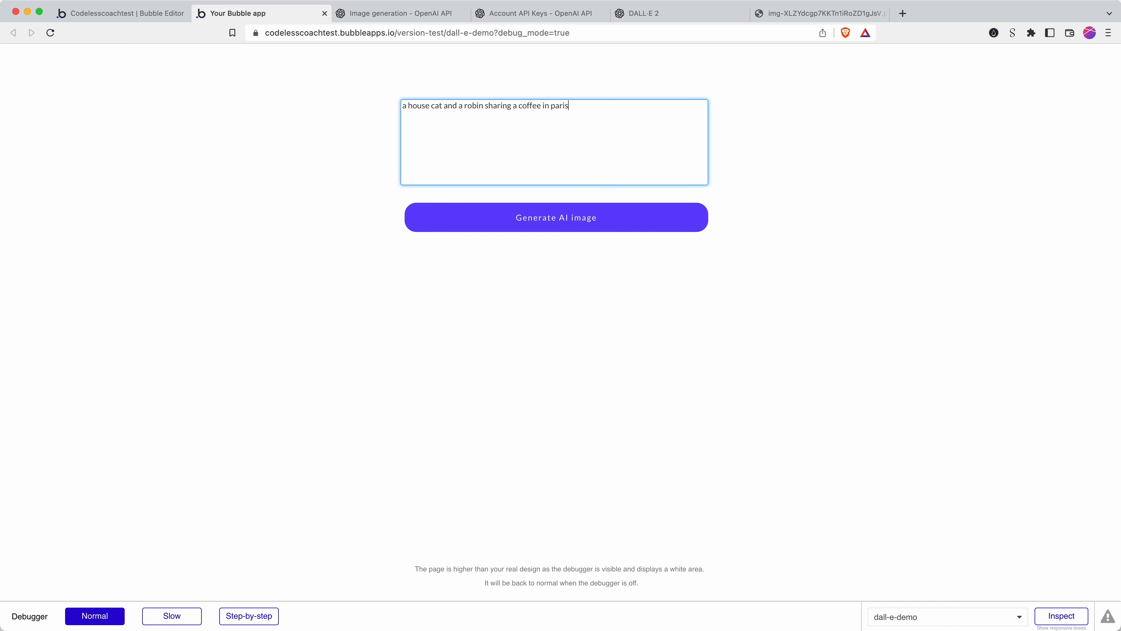
pyautogui.click(643, 220)
pyautogui.click(643, 220)
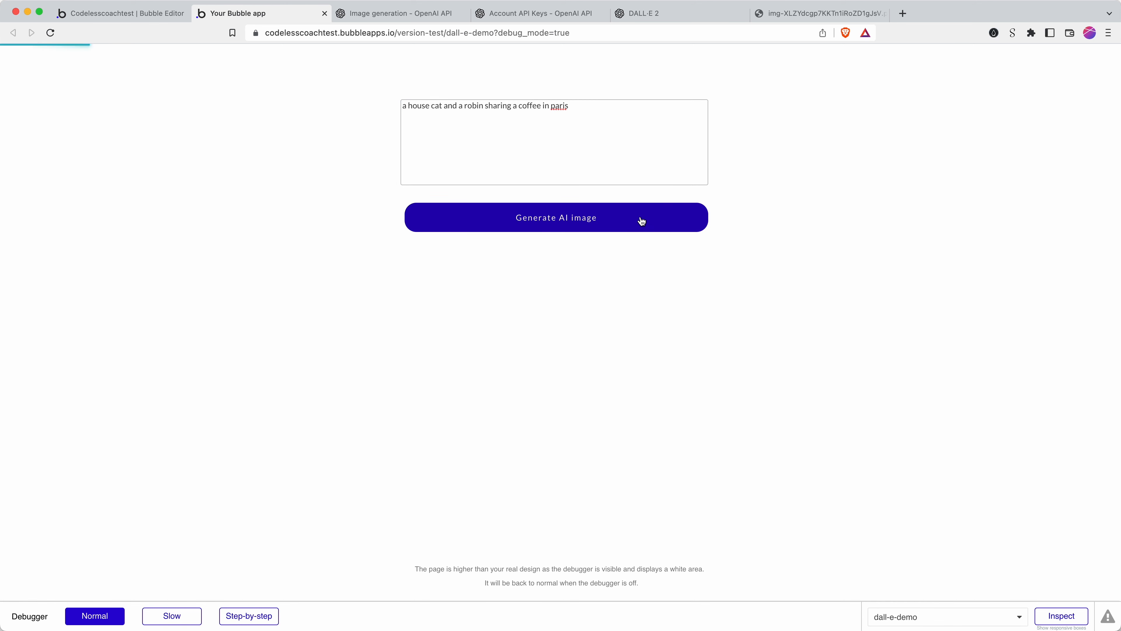